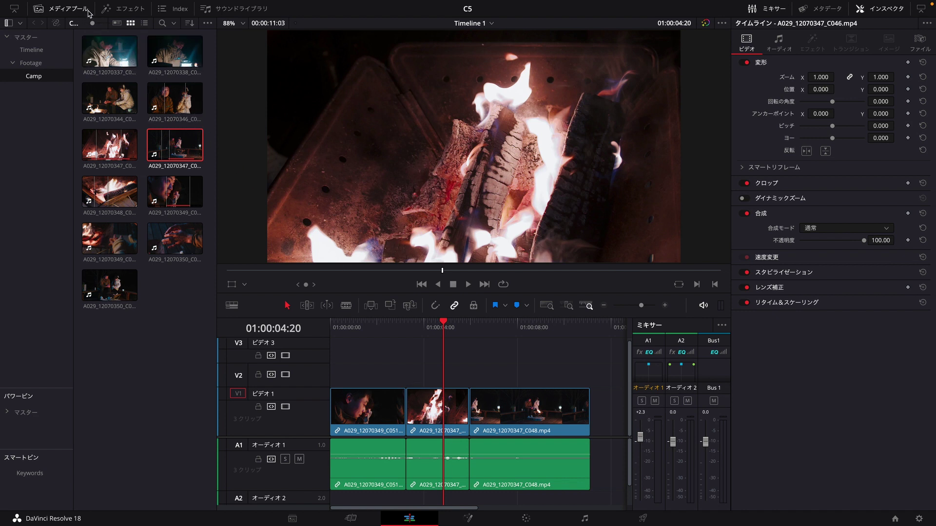
# Open the Effects library panel from the top toolbar
pyautogui.click(125, 10)
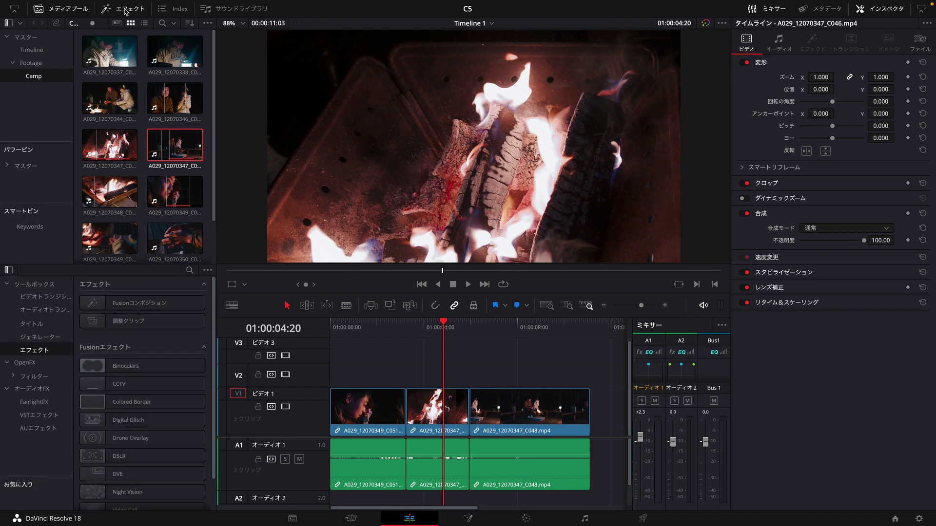
# Hide the media pool and show only the Fusion effects in the Toolbox
pyautogui.click(77, 10)
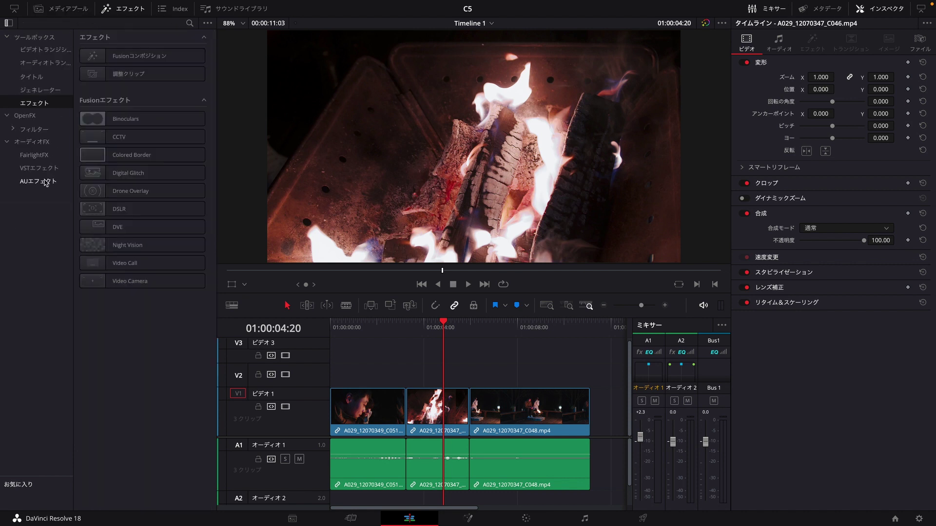
pyautogui.click(34, 38)
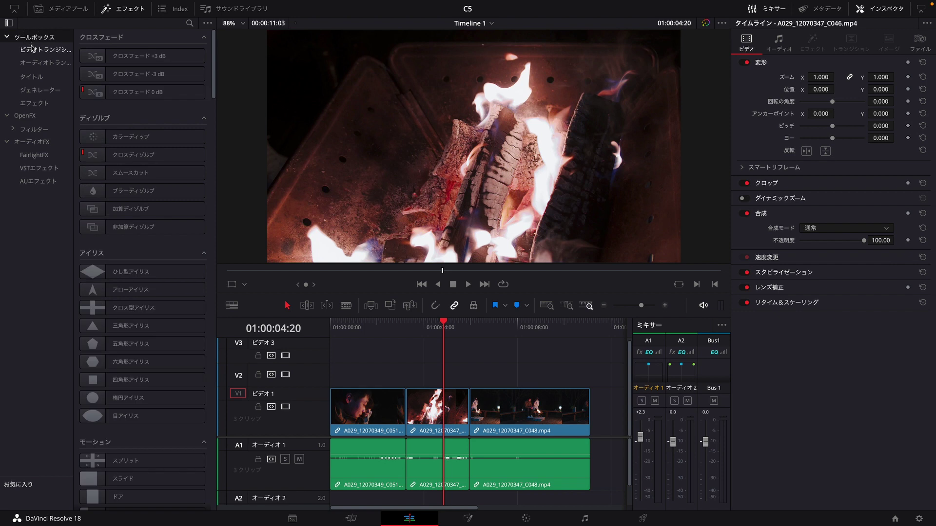
pyautogui.click(34, 102)
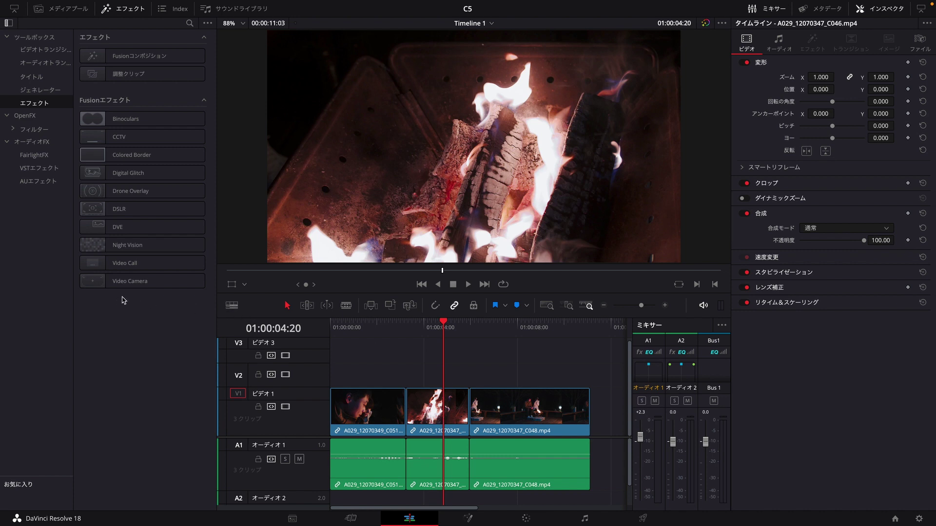
# Drag the Digital Glitch effect onto the middle campfire clip on V1
pyautogui.click(136, 178)
pyautogui.moveTo(137, 178); pyautogui.dragTo(433, 401)
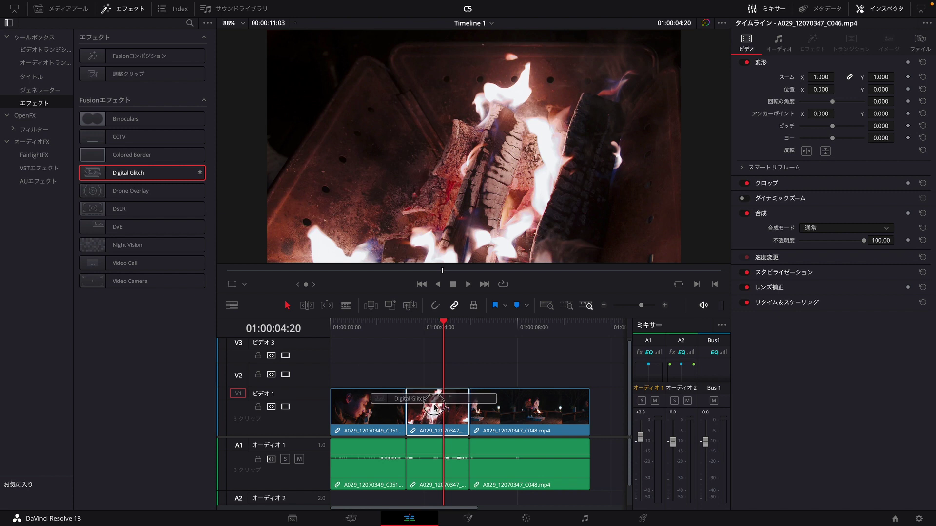
pyautogui.moveTo(432, 401); pyautogui.dragTo(435, 409)
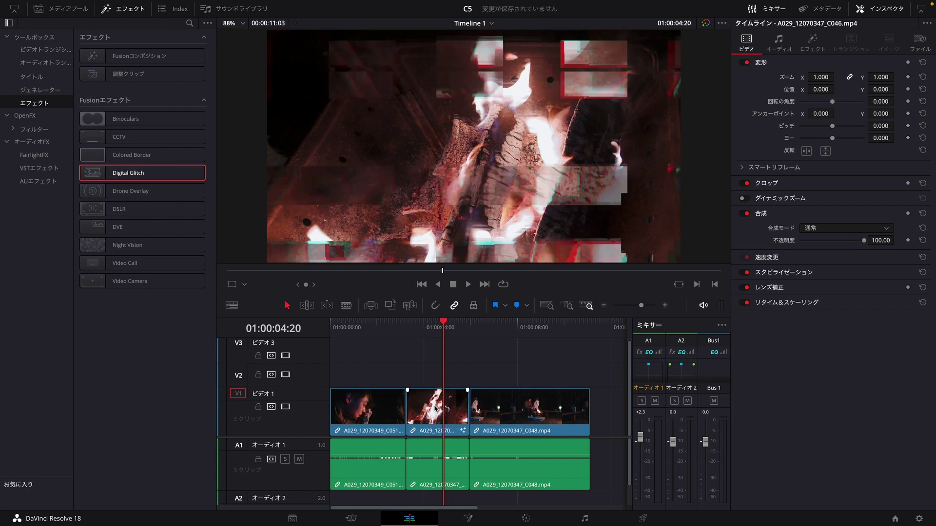
# Save the project, scrub to preview the glitch, and try the Drone Overlay effect
pyautogui.hotkey('ctrl', 's')
pyautogui.moveTo(414, 334)
pyautogui.mouseDown()
pyautogui.moveTo(454, 332)
pyautogui.moveTo(432, 336)
pyautogui.mouseUp()
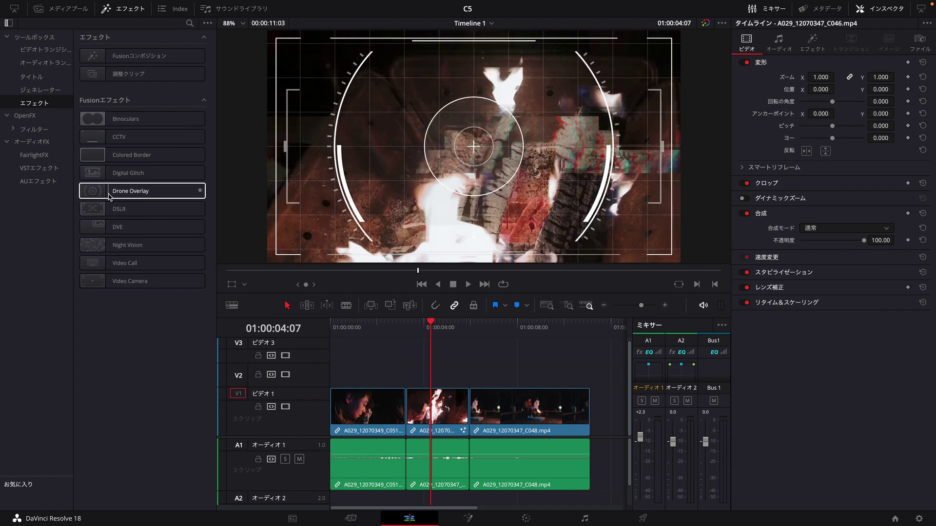
pyautogui.doubleClick(126, 194)
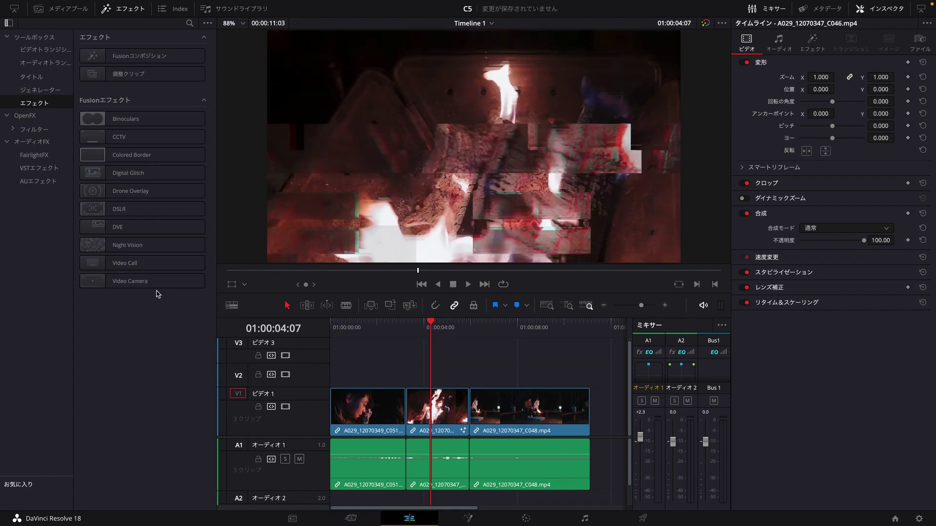
pyautogui.click(440, 401)
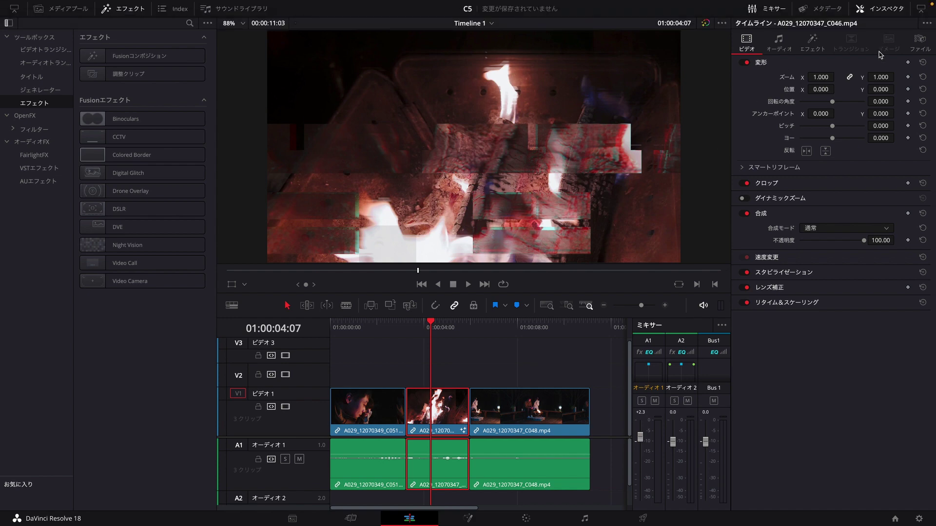
# Bring back the Inspector and show the middle clip's Digital Glitch settings
pyautogui.click(885, 8)
pyautogui.click(885, 9)
pyautogui.click(812, 47)
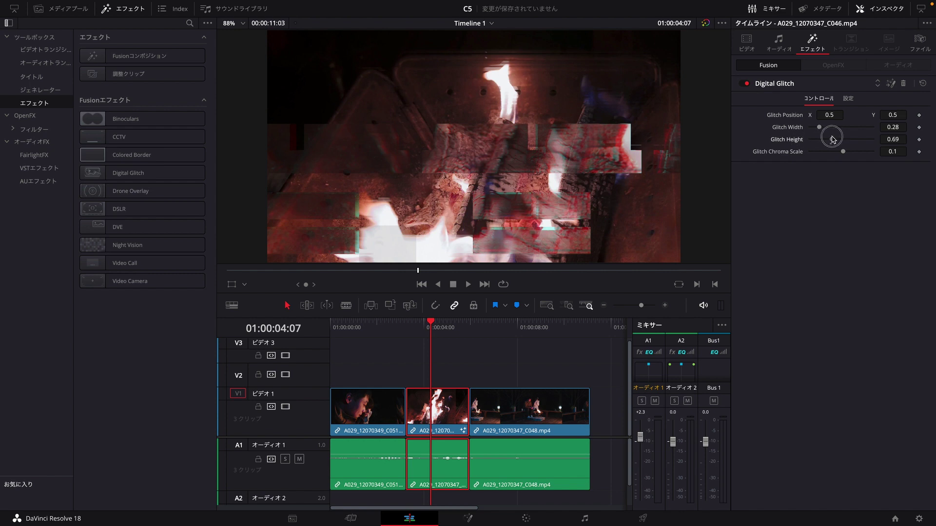
# Set Glitch Height 0.34, Glitch Width 0.36 and Glitch Chroma Scale -0.56, then replay
pyautogui.moveTo(832, 140)
pyautogui.mouseDown()
pyautogui.moveTo(846, 139)
pyautogui.moveTo(825, 140)
pyautogui.mouseUp()
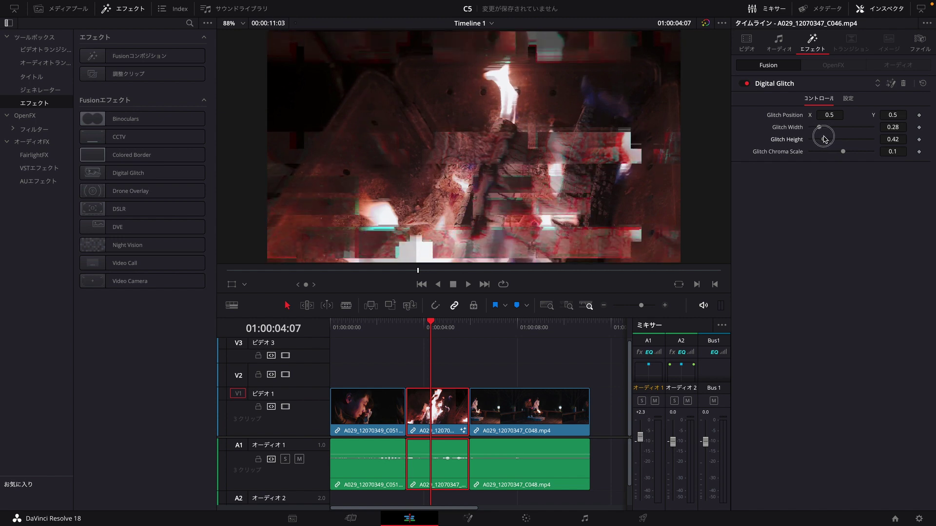
pyautogui.moveTo(825, 140); pyautogui.dragTo(822, 139)
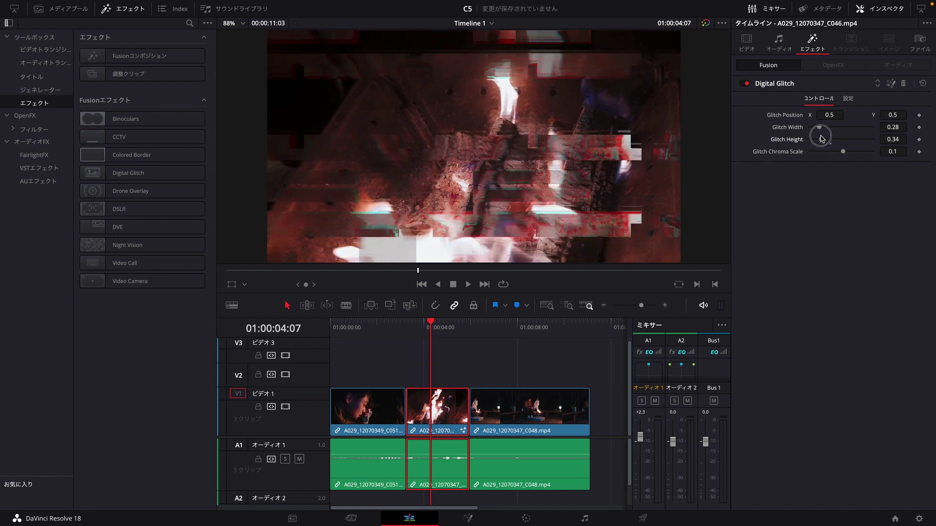
pyautogui.moveTo(819, 128); pyautogui.dragTo(823, 127)
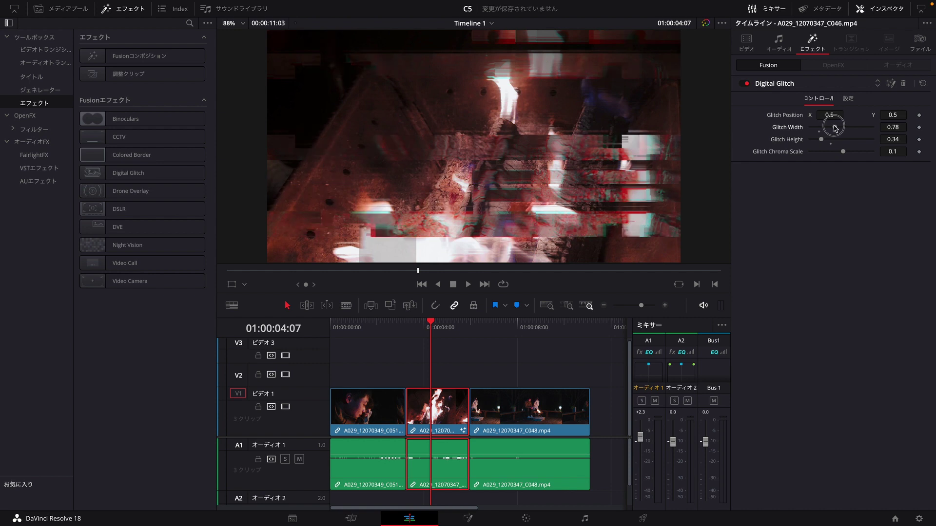
pyautogui.moveTo(823, 127); pyautogui.dragTo(821, 128)
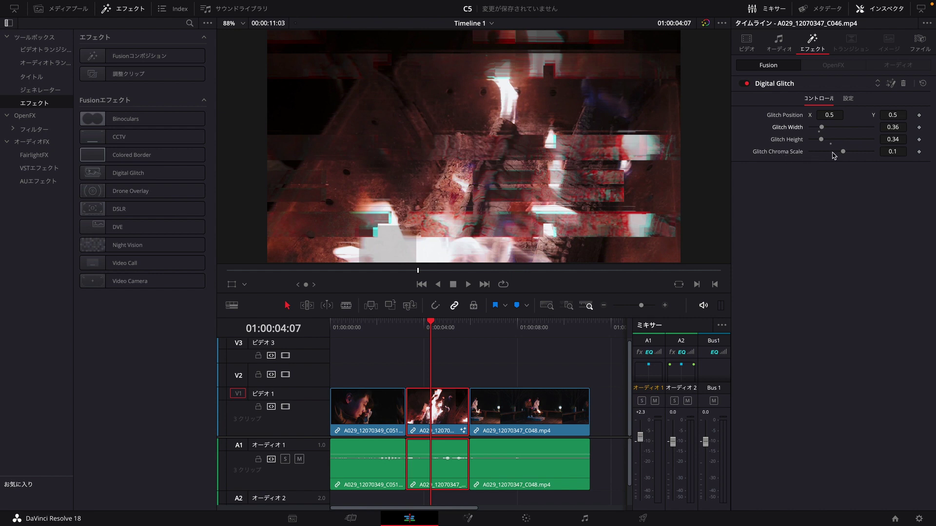
pyautogui.moveTo(843, 152)
pyautogui.mouseDown()
pyautogui.moveTo(820, 149)
pyautogui.moveTo(834, 148)
pyautogui.mouseUp()
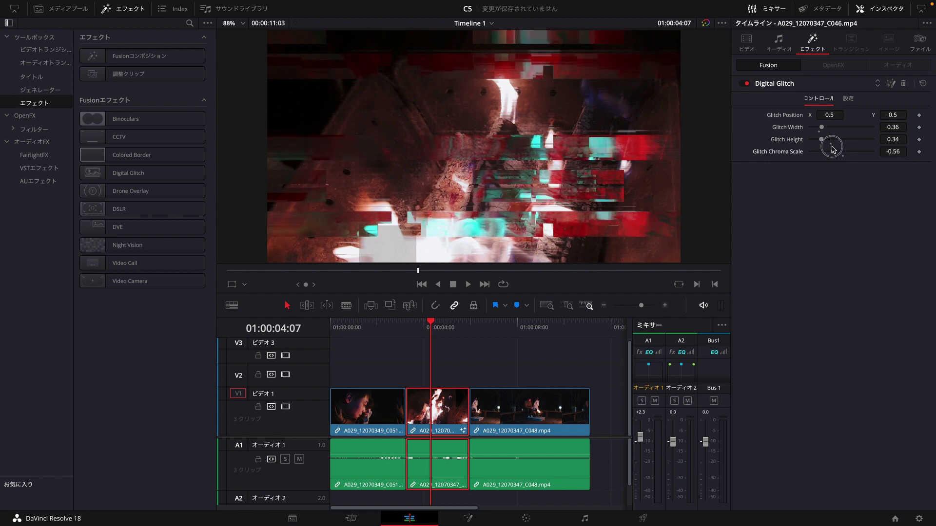
pyautogui.click(411, 333)
pyautogui.press('space')
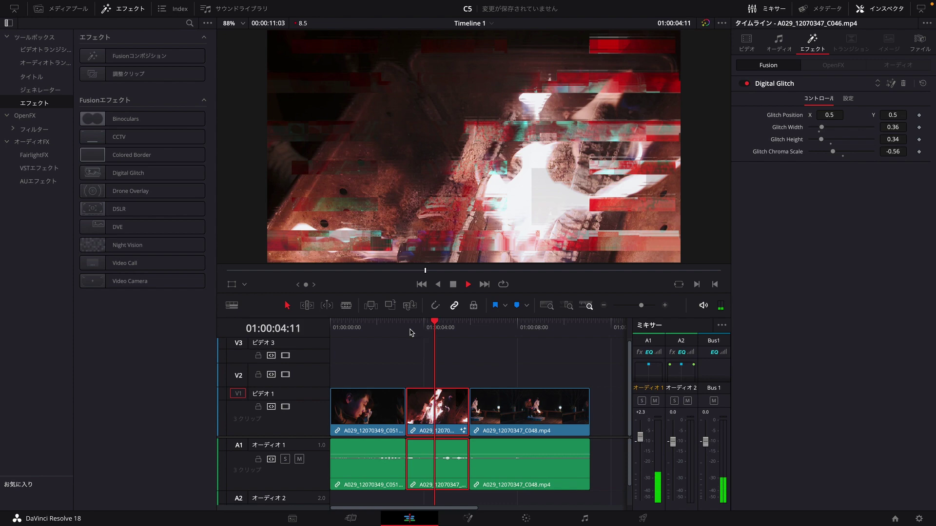
pyautogui.press('space')
pyautogui.click(410, 333)
pyautogui.press('space')
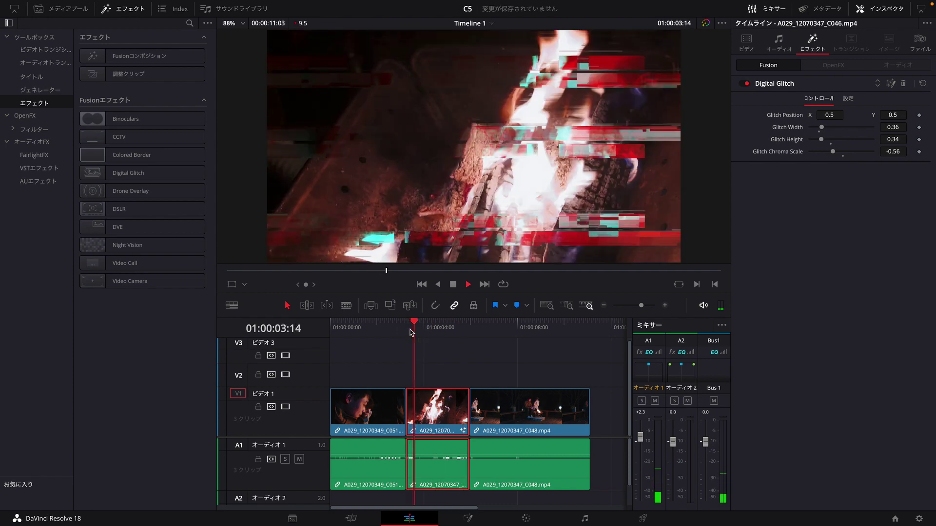
pyautogui.press('space')
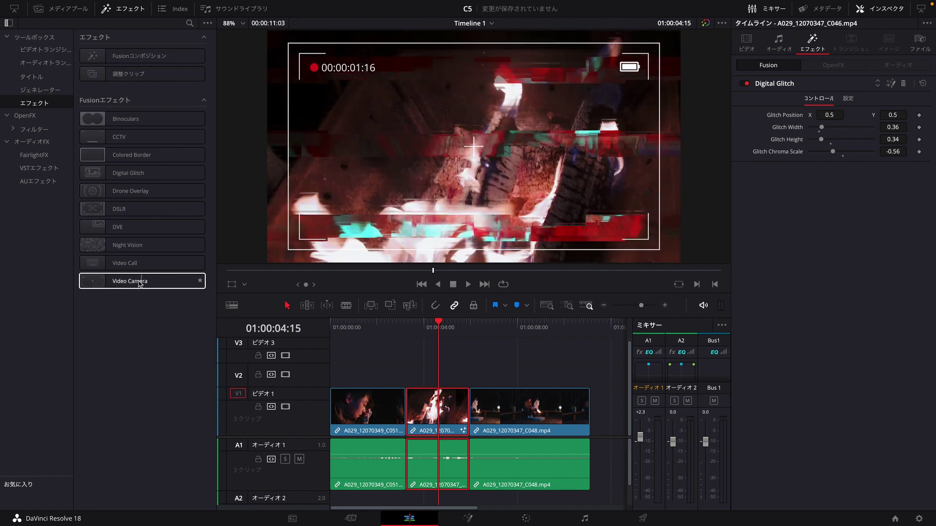
# Drop Video Camera onto the middle V1 clip and preview it around 01:00:04:09
pyautogui.moveTo(126, 284)
pyautogui.mouseDown()
pyautogui.moveTo(166, 286)
pyautogui.moveTo(428, 411)
pyautogui.mouseUp()
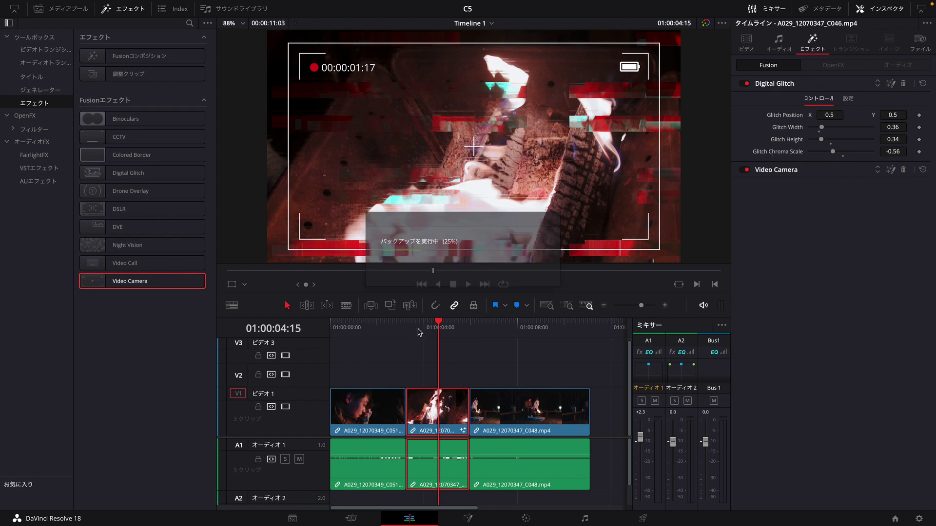
pyautogui.moveTo(412, 328); pyautogui.dragTo(442, 330)
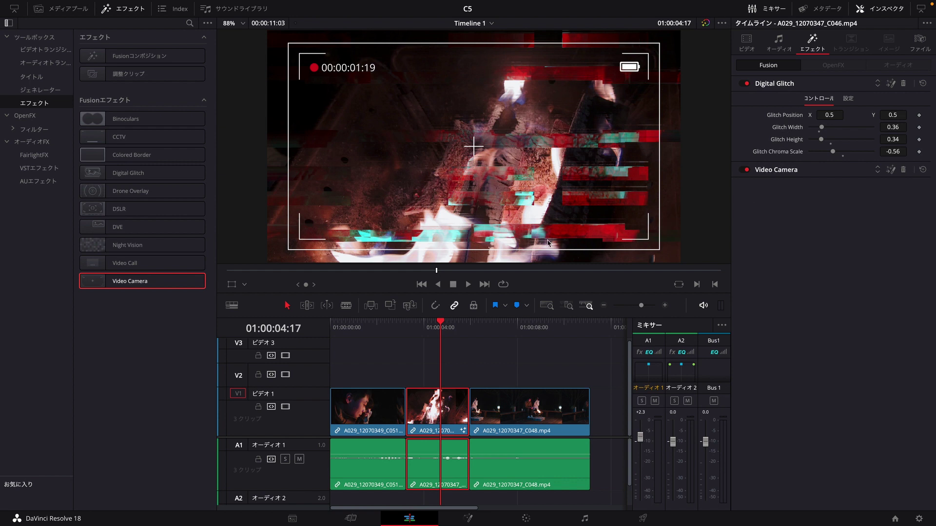
pyautogui.moveTo(435, 329); pyautogui.dragTo(435, 332)
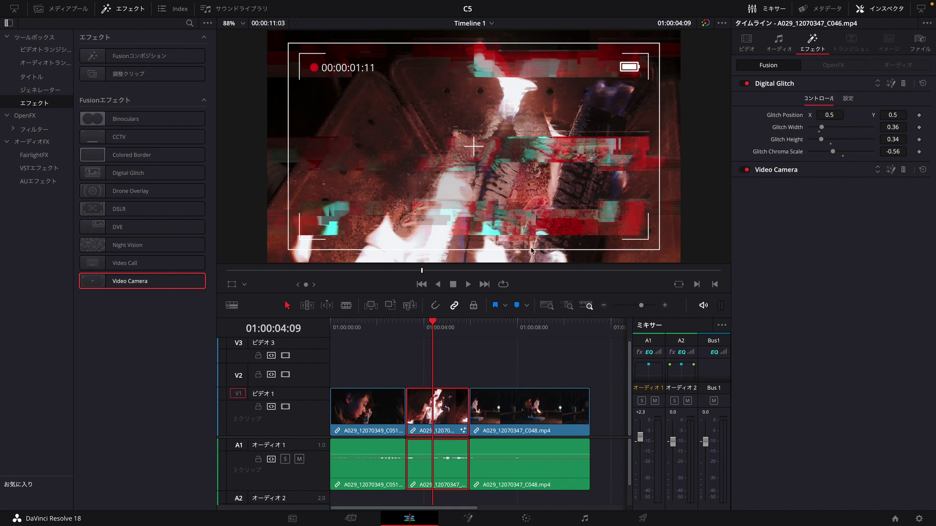
pyautogui.click(872, 87)
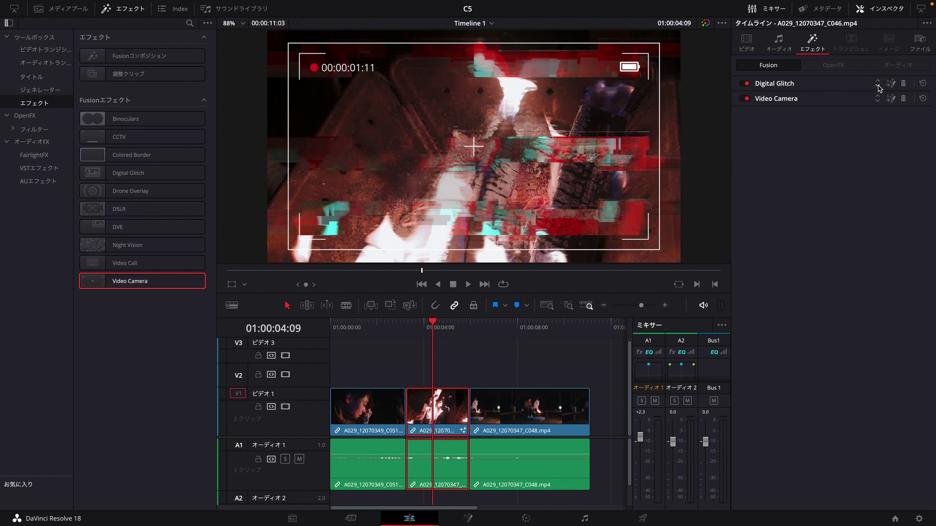
# Move Video Camera ahead of Digital Glitch and preview the result from 01:00:03:14
pyautogui.click(879, 88)
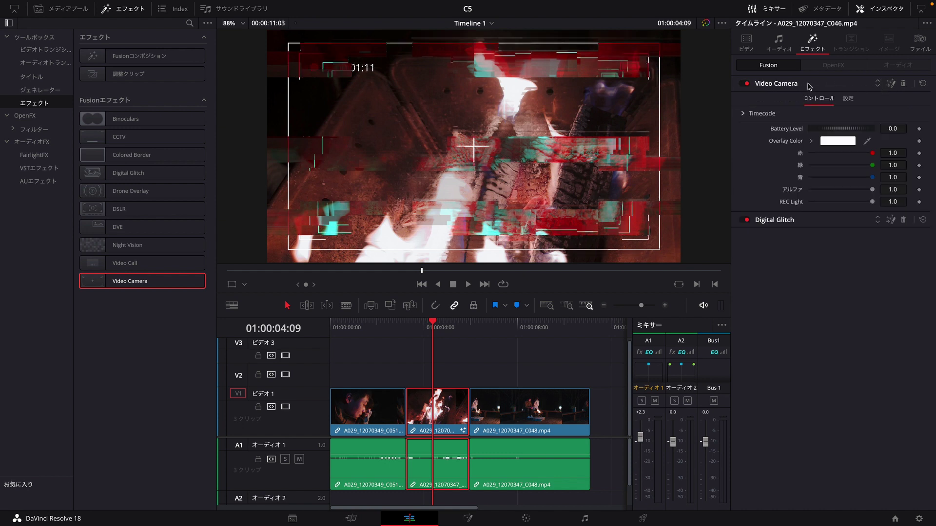
pyautogui.click(834, 88)
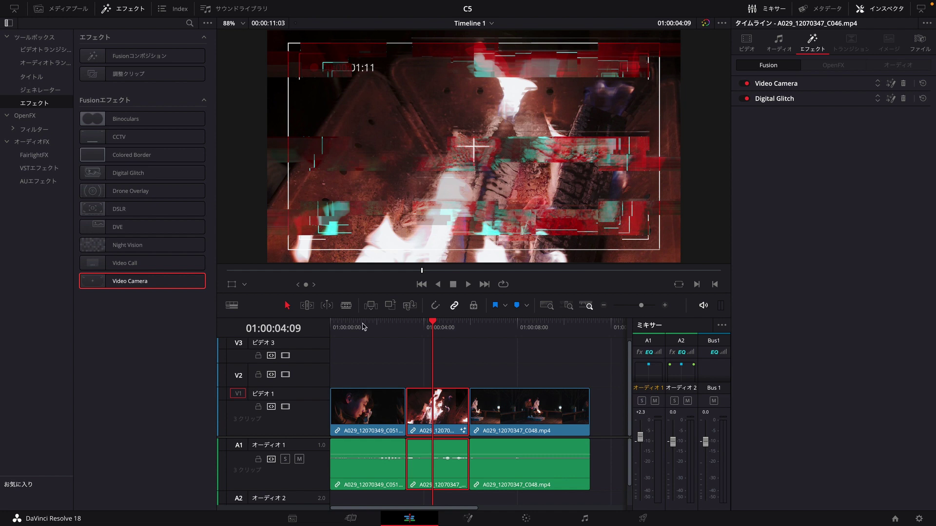
pyautogui.click(414, 326)
pyautogui.moveTo(415, 329); pyautogui.dragTo(436, 332)
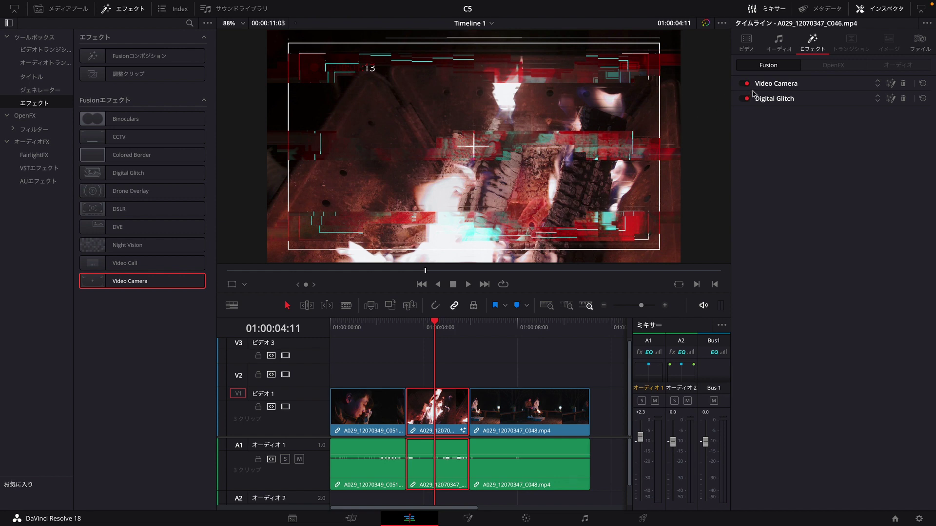
# Put Digital Glitch back ahead of Video Camera and preview at 01:00:04:04
pyautogui.click(777, 86)
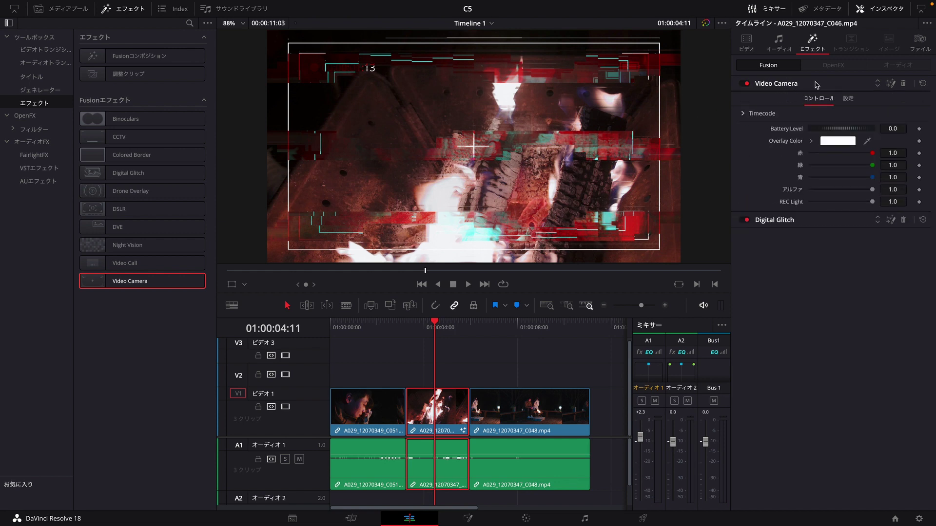
pyautogui.click(878, 86)
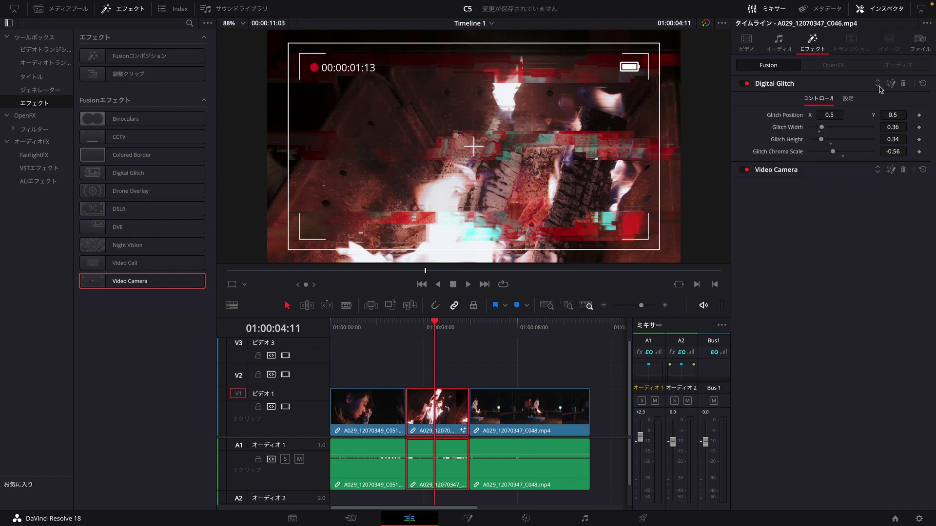
pyautogui.click(828, 83)
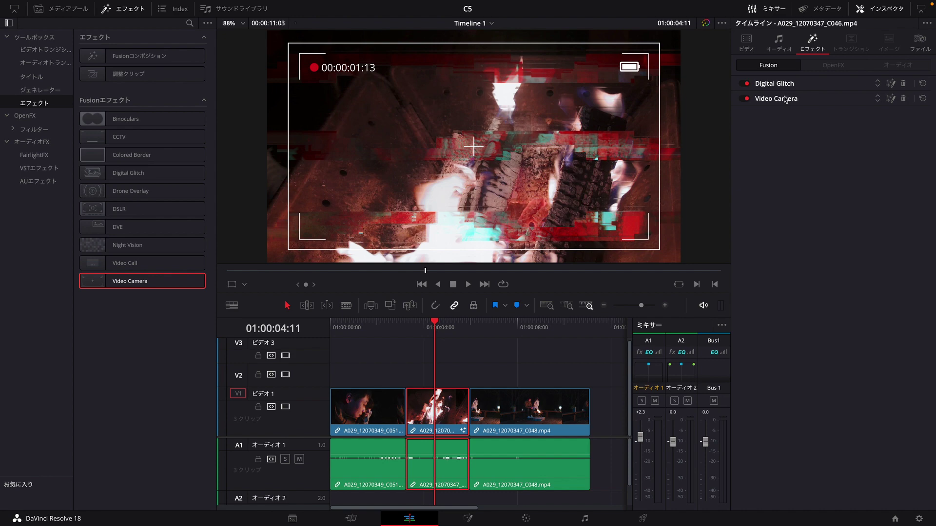
pyautogui.moveTo(418, 326); pyautogui.dragTo(437, 322)
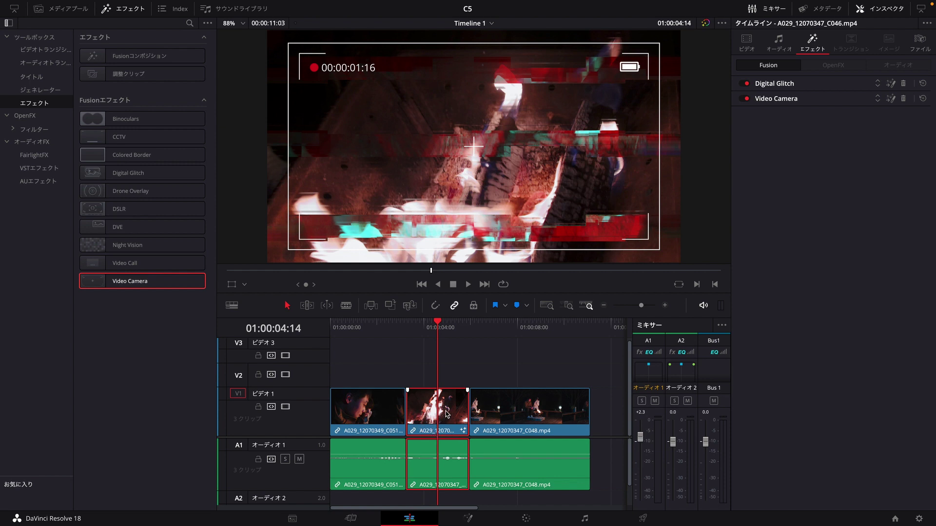
pyautogui.moveTo(178, 2)
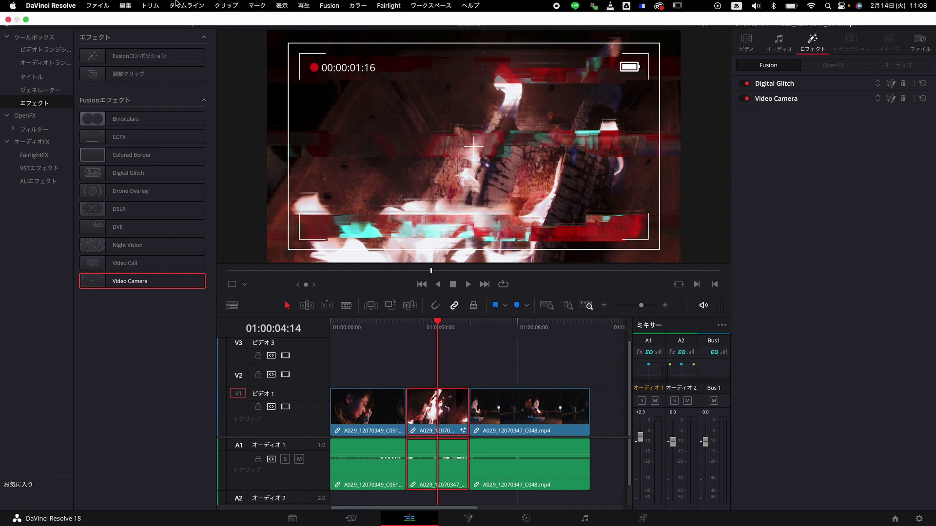
# Set Playback > Render Cache to Smart and deselect the middle campfire clip
pyautogui.click(307, 7)
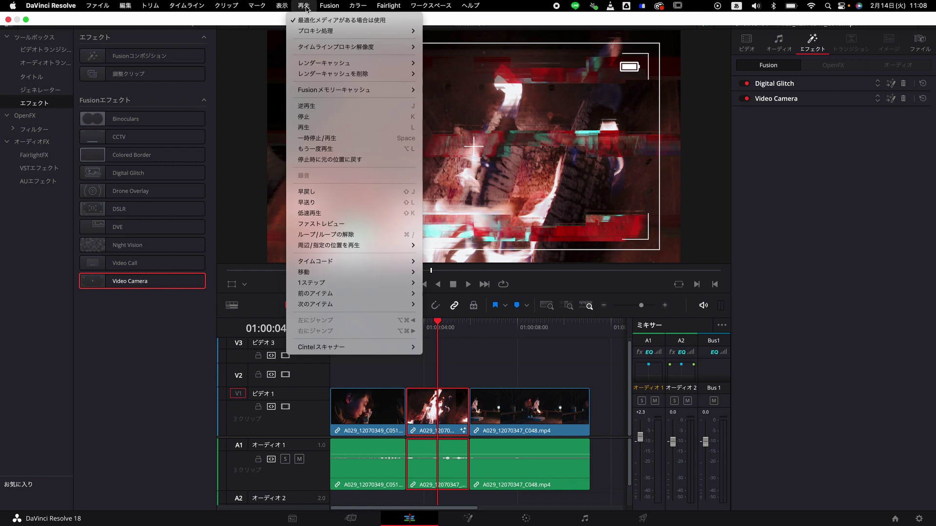
pyautogui.moveTo(315, 45)
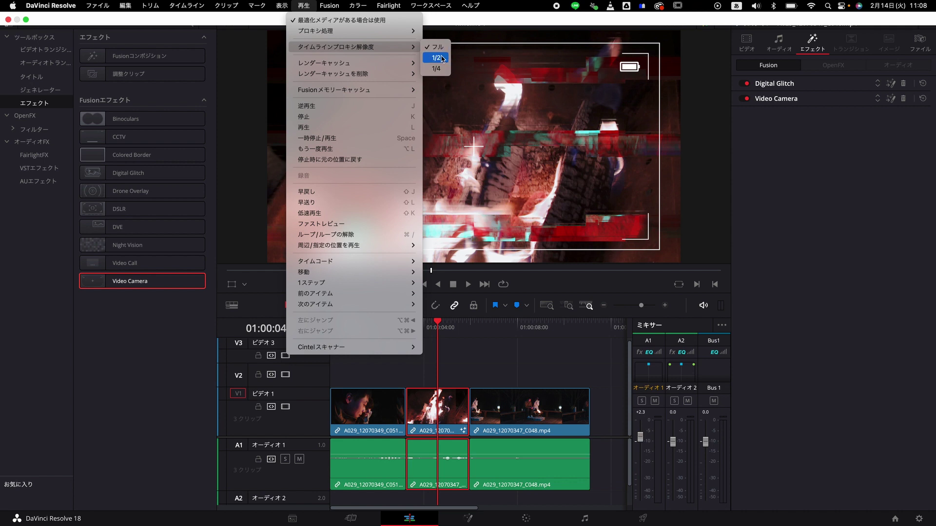
pyautogui.moveTo(403, 64)
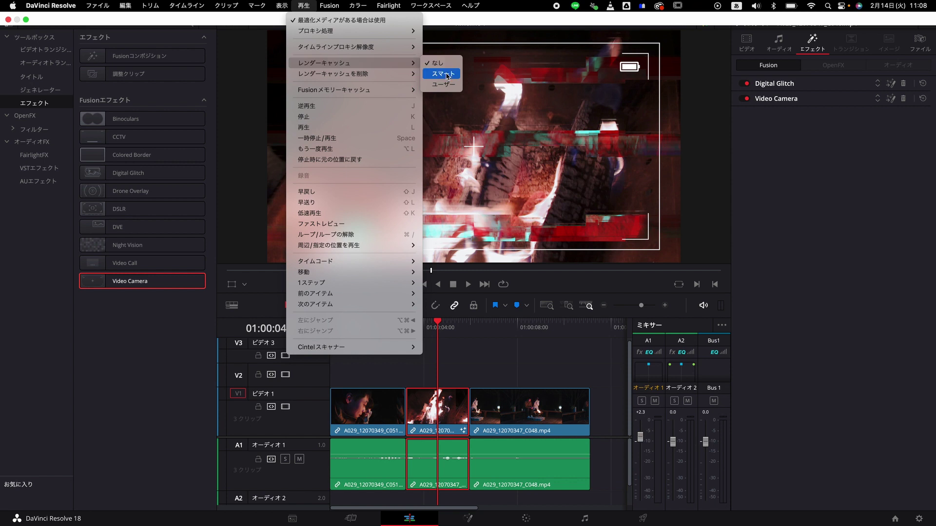
pyautogui.click(446, 76)
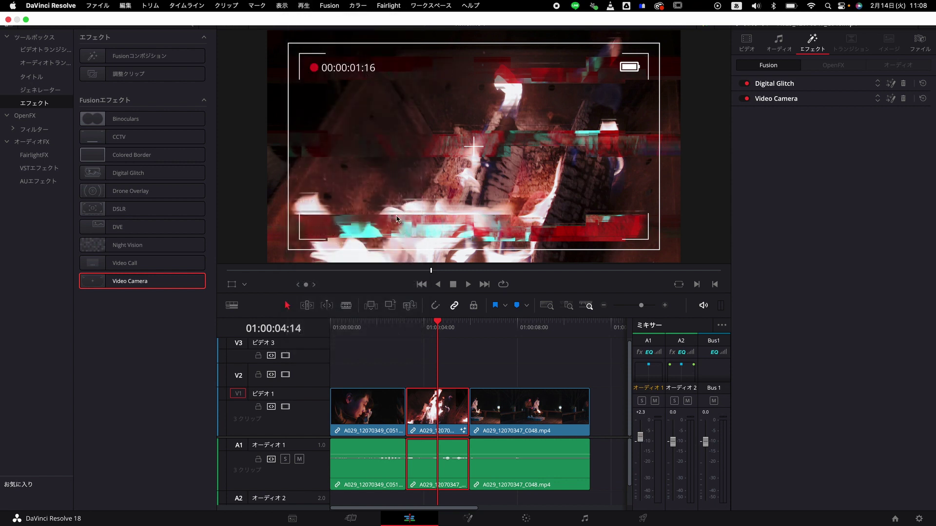
pyautogui.click(474, 361)
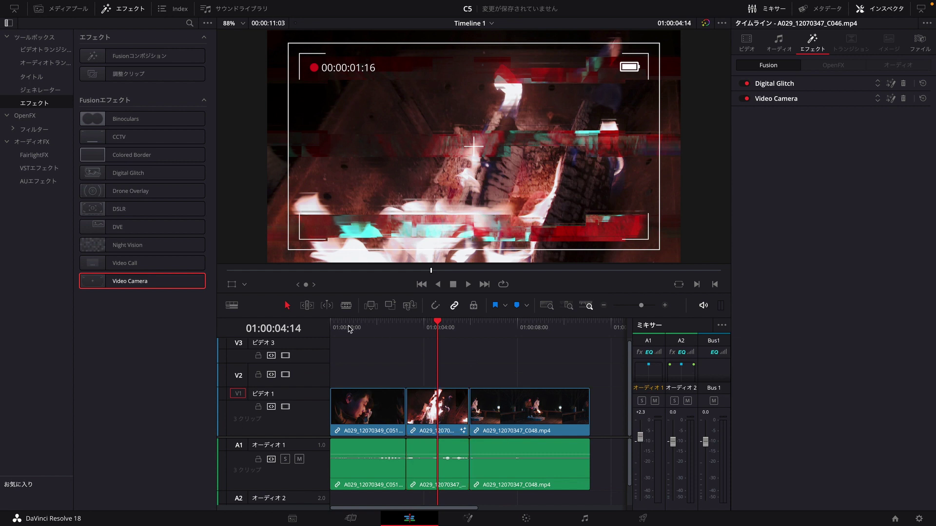
pyautogui.moveTo(349, 329); pyautogui.dragTo(408, 331)
pyautogui.hotkey('ctrl', '=')
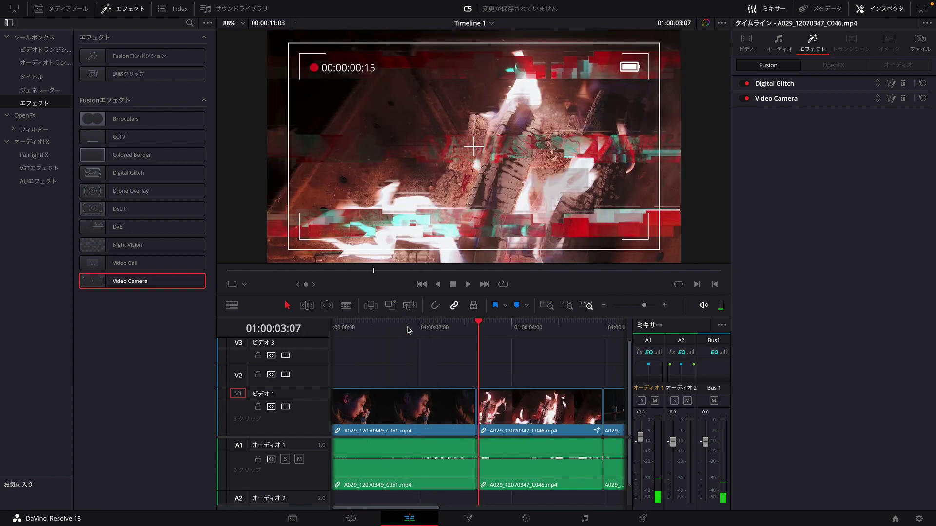
pyautogui.moveTo(388, 326); pyautogui.dragTo(536, 329)
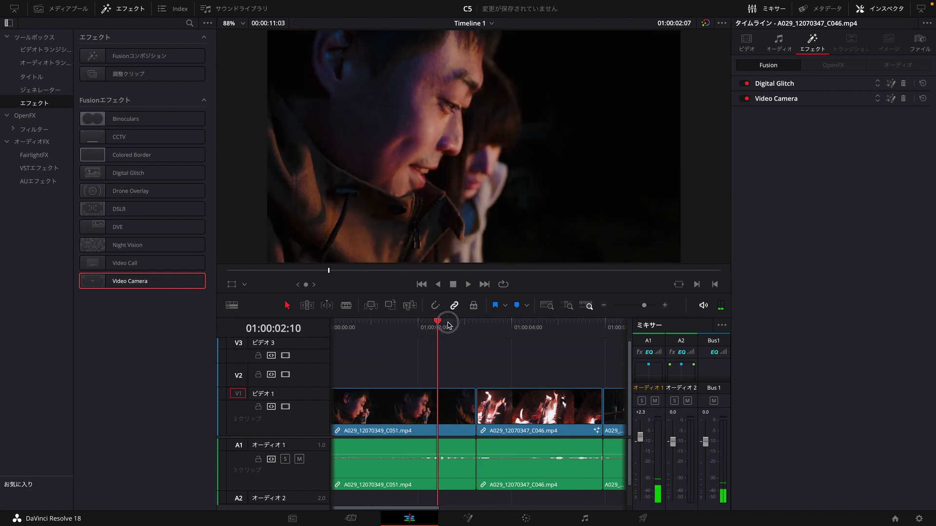
pyautogui.hscroll(2, 536, 330)
pyautogui.moveTo(441, 326)
pyautogui.mouseDown()
pyautogui.moveTo(463, 335)
pyautogui.moveTo(429, 333)
pyautogui.mouseUp()
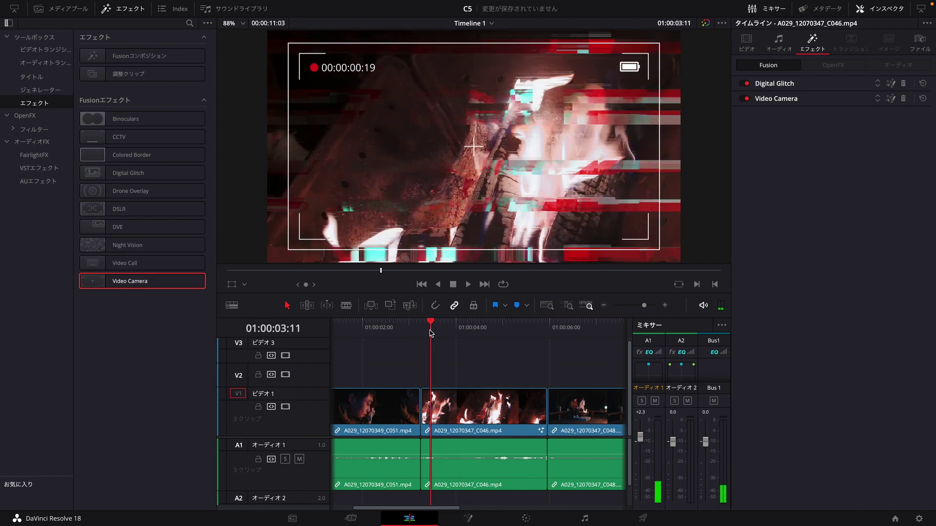
pyautogui.press('space')
pyautogui.press('space')
pyautogui.hscroll(-2, 430, 334)
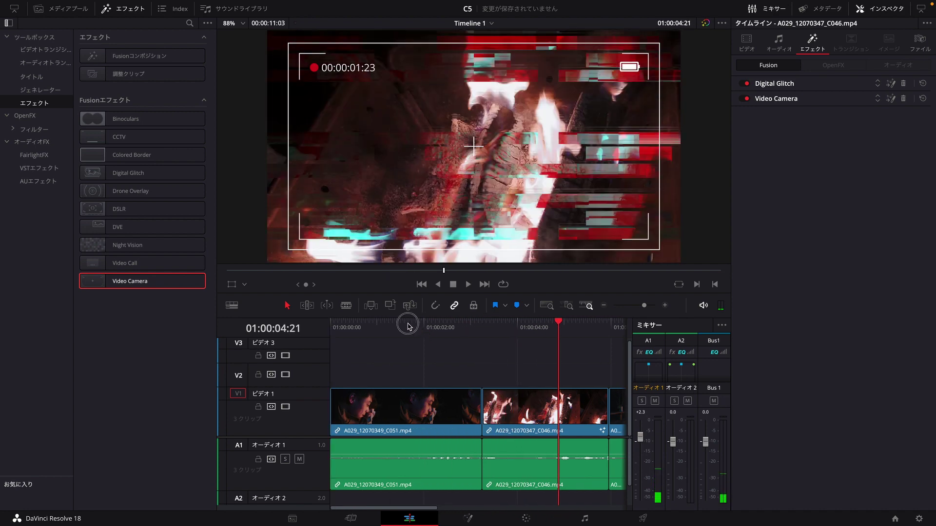
pyautogui.click(377, 325)
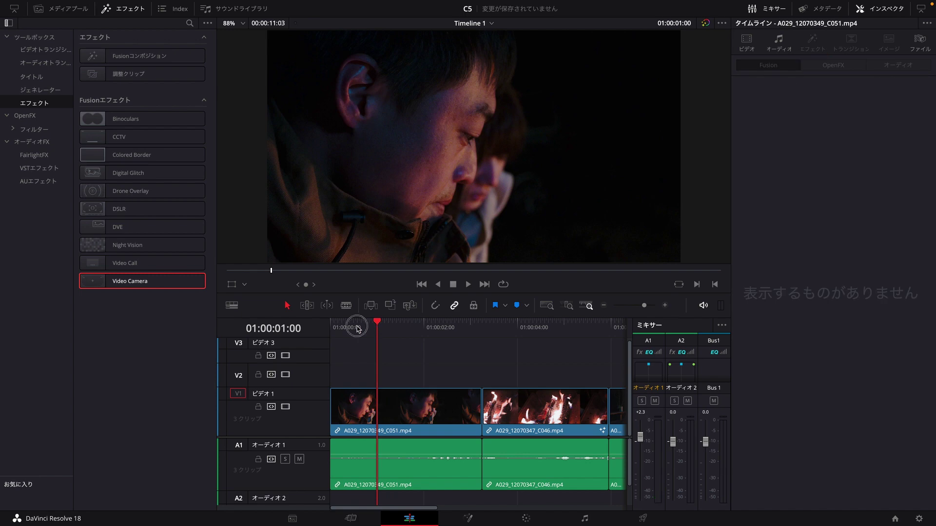
pyautogui.moveTo(356, 328); pyautogui.dragTo(483, 332)
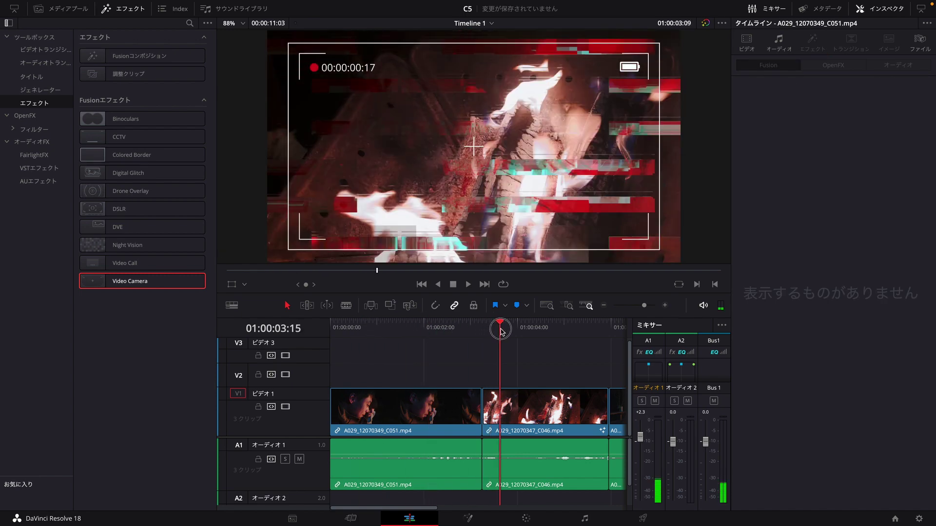
pyautogui.moveTo(483, 332); pyautogui.dragTo(518, 327)
pyautogui.press('space')
pyautogui.press('space')
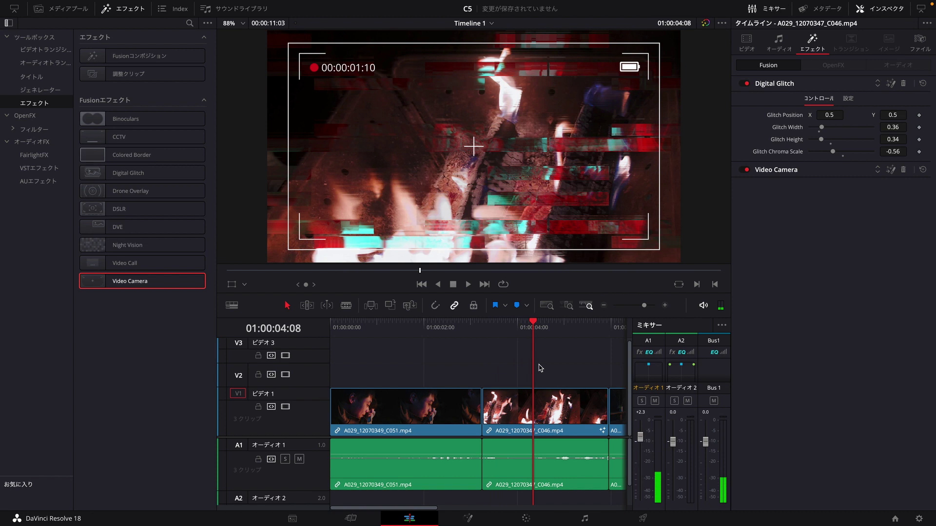
pyautogui.click(519, 409)
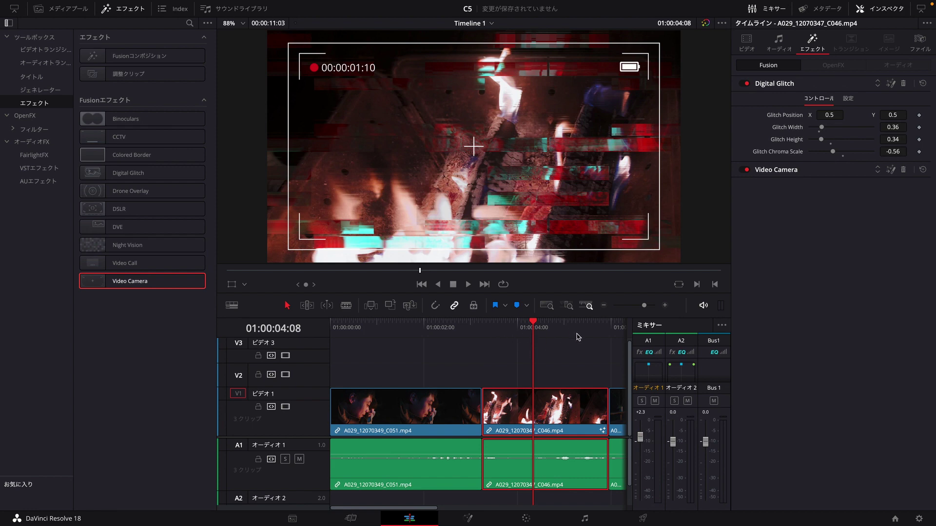
pyautogui.moveTo(521, 335); pyautogui.dragTo(517, 331)
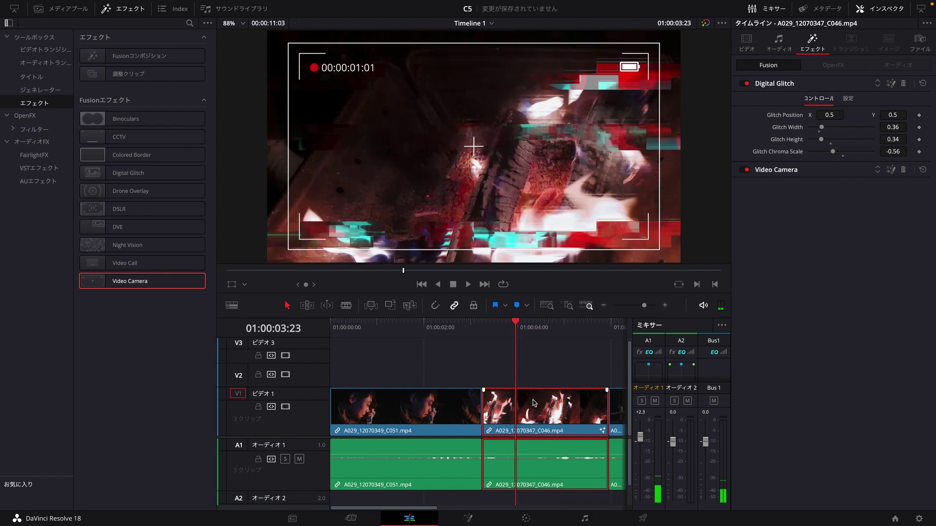
pyautogui.moveTo(484, 321); pyautogui.dragTo(522, 322)
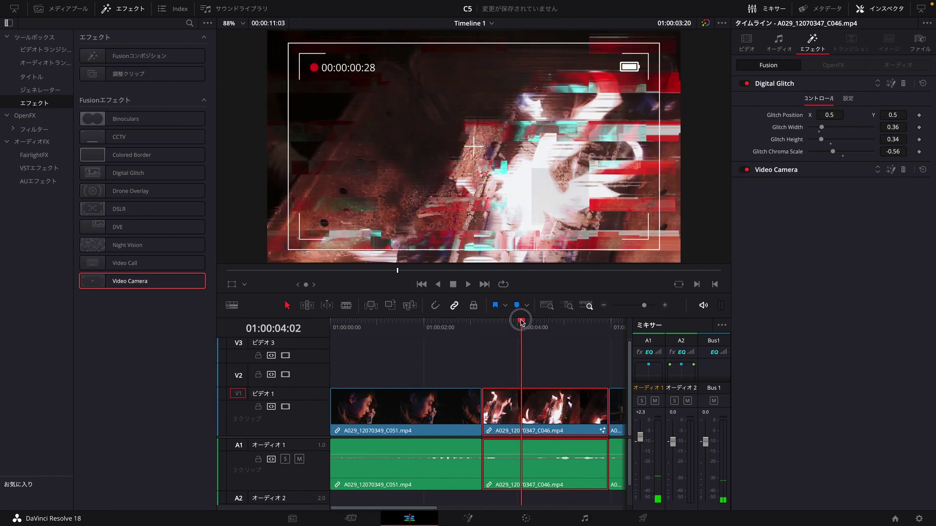
pyautogui.hotkey('ctrl', '-')
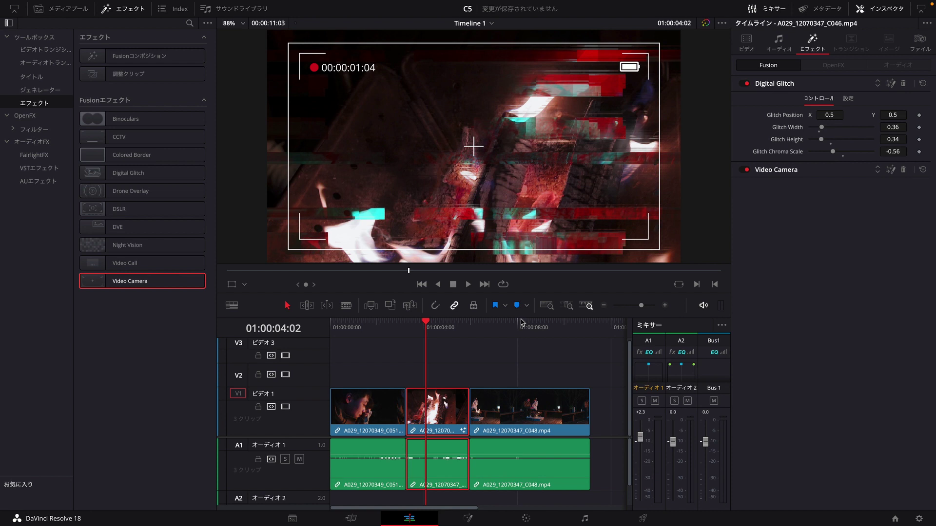
pyautogui.hotkey('ctrl', '=')
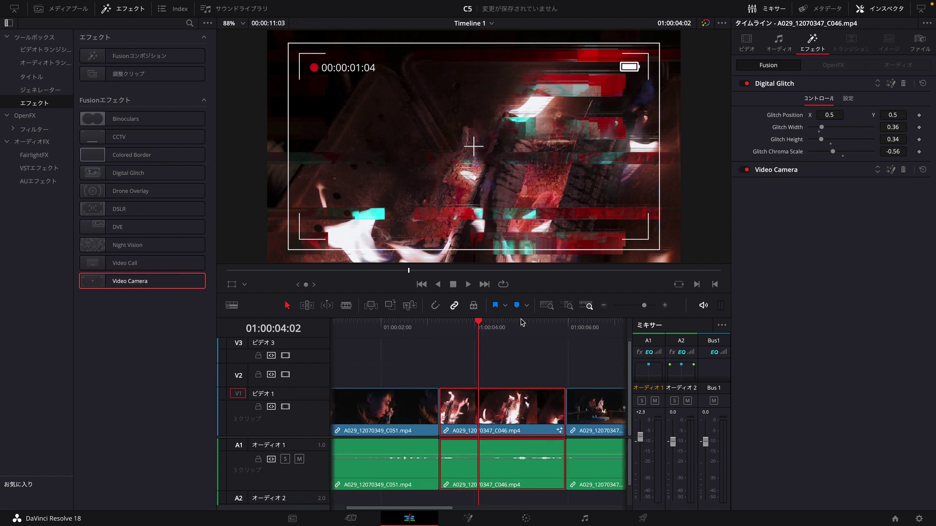
pyautogui.hotkey('ctrl', '-')
pyautogui.hotkey('ctrl', '-')
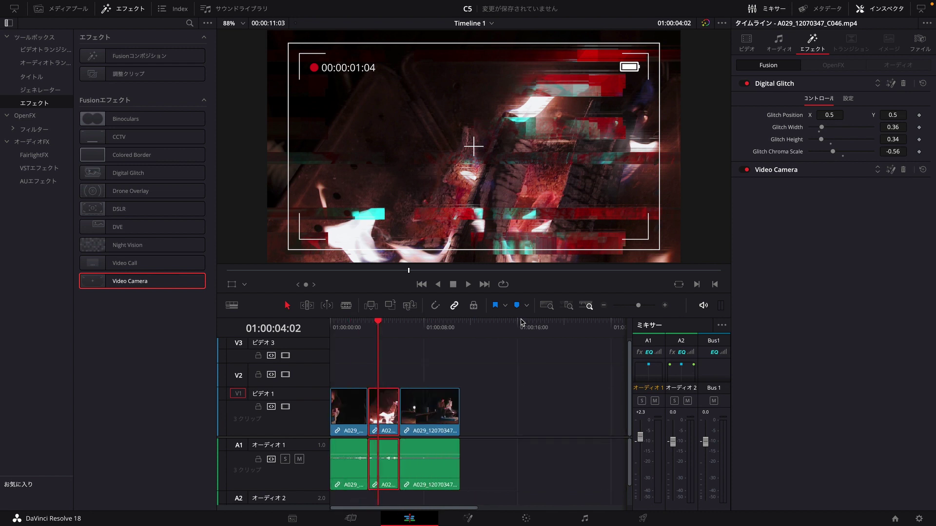
pyautogui.hotkey('ctrl', '=')
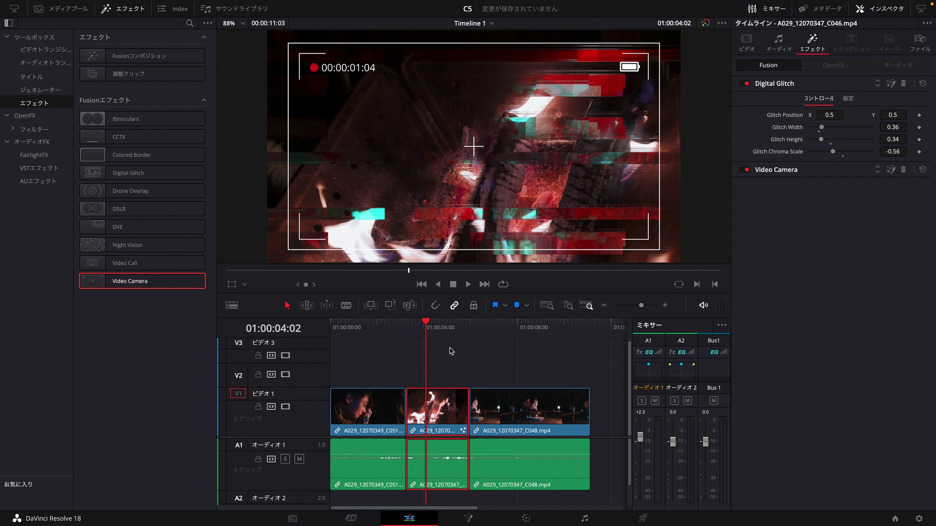
pyautogui.click(445, 374)
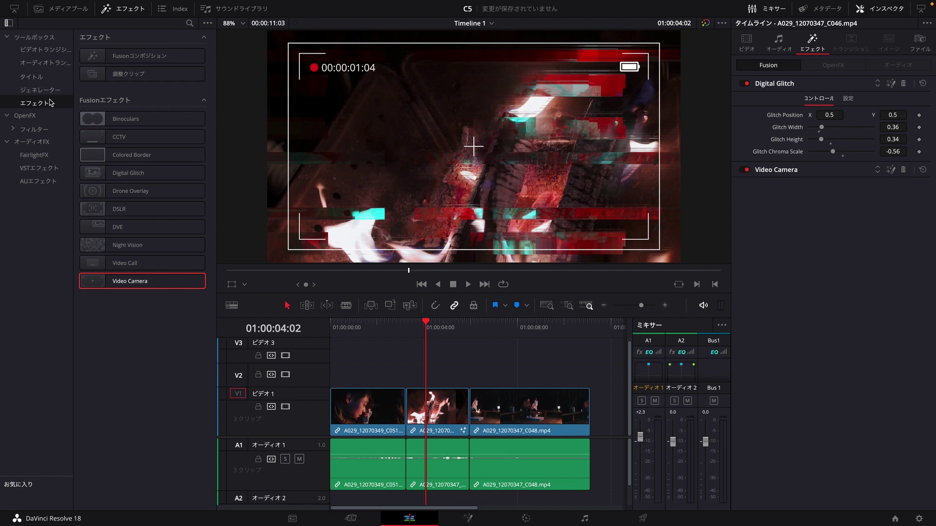
# Show the Titles category and preview the Clean and Simple title
pyautogui.click(37, 78)
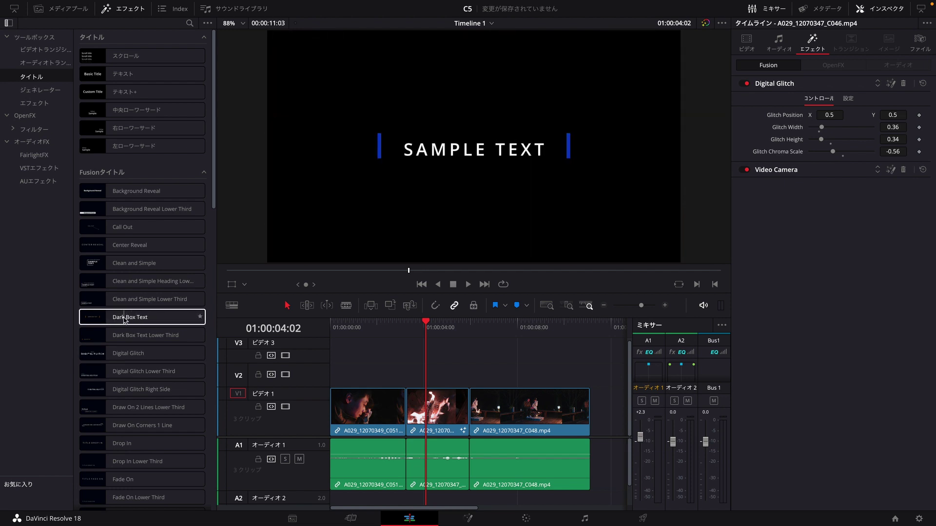
pyautogui.click(129, 263)
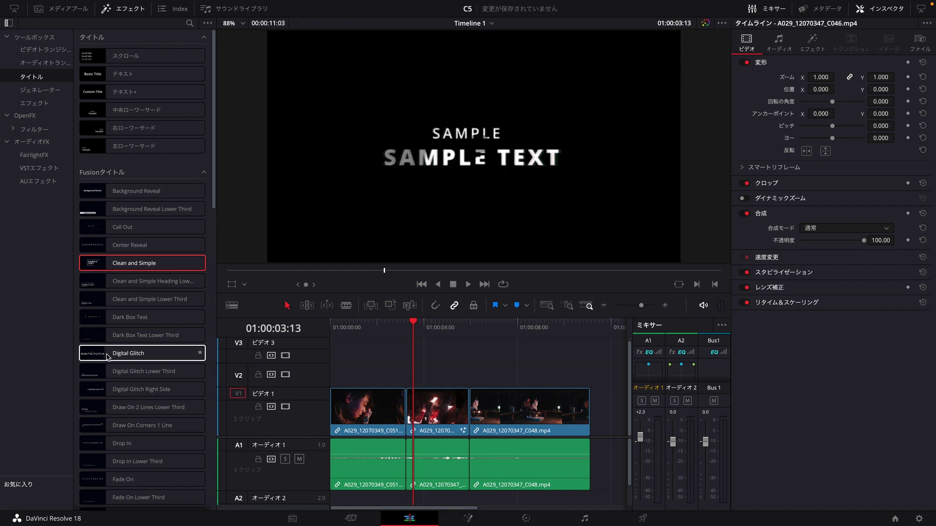
# Place the Digital Glitch title on V2 above the middle clip and play it
pyautogui.moveTo(113, 357); pyautogui.dragTo(394, 369)
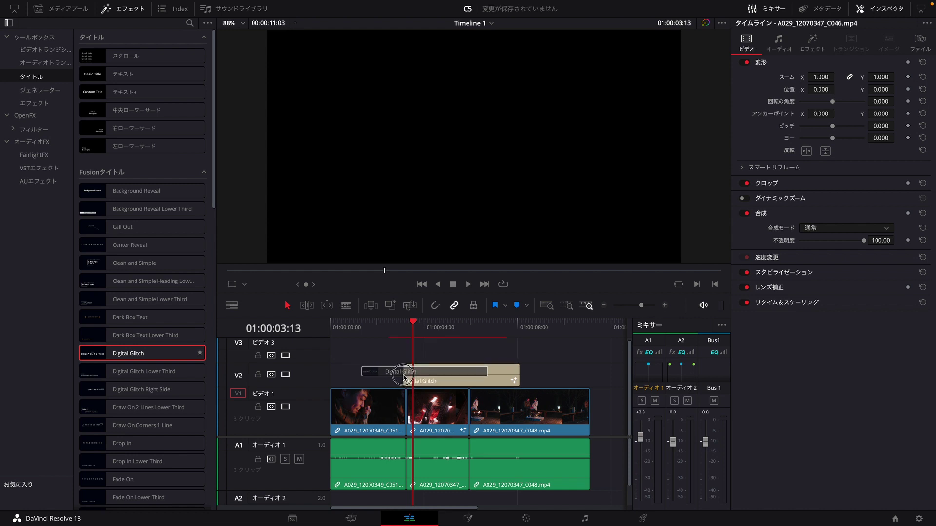
pyautogui.moveTo(394, 369)
pyautogui.mouseDown()
pyautogui.moveTo(530, 380)
pyautogui.moveTo(469, 374)
pyautogui.mouseUp()
pyautogui.moveTo(411, 329); pyautogui.dragTo(408, 330)
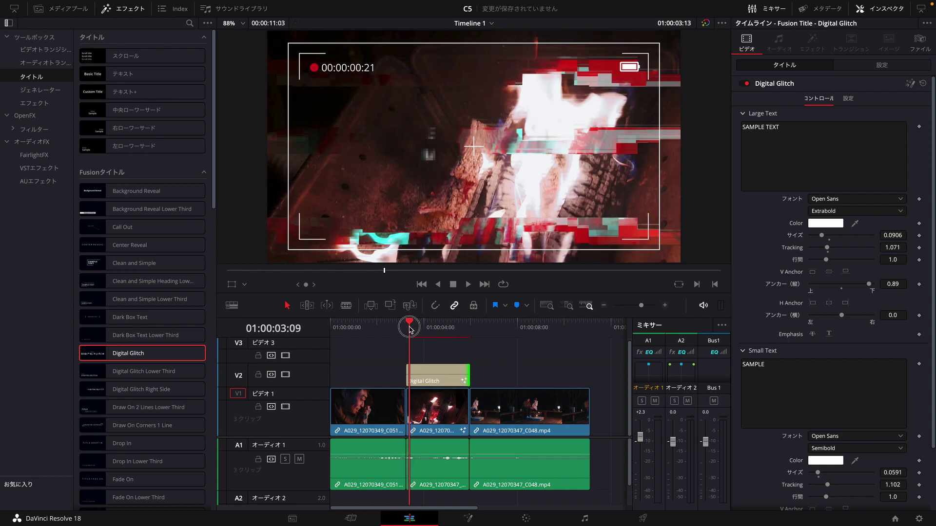
pyautogui.press('space')
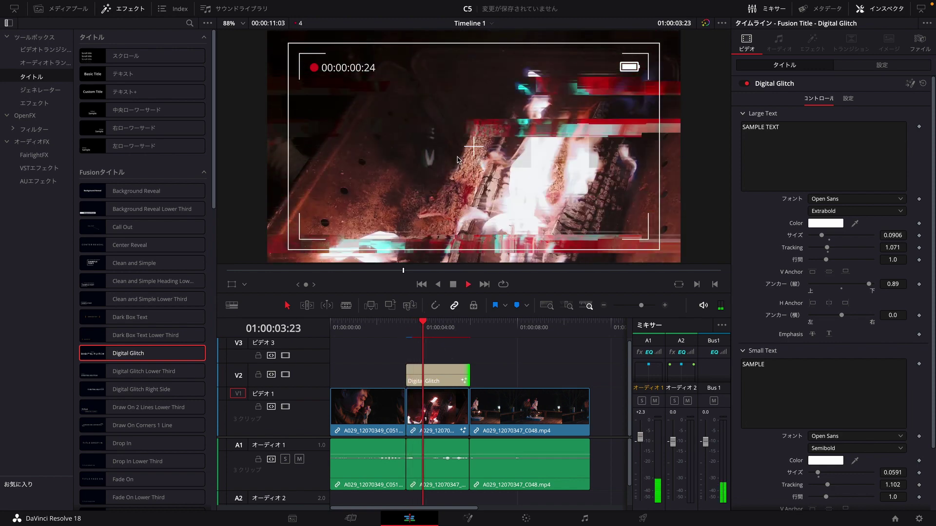
pyautogui.click(482, 328)
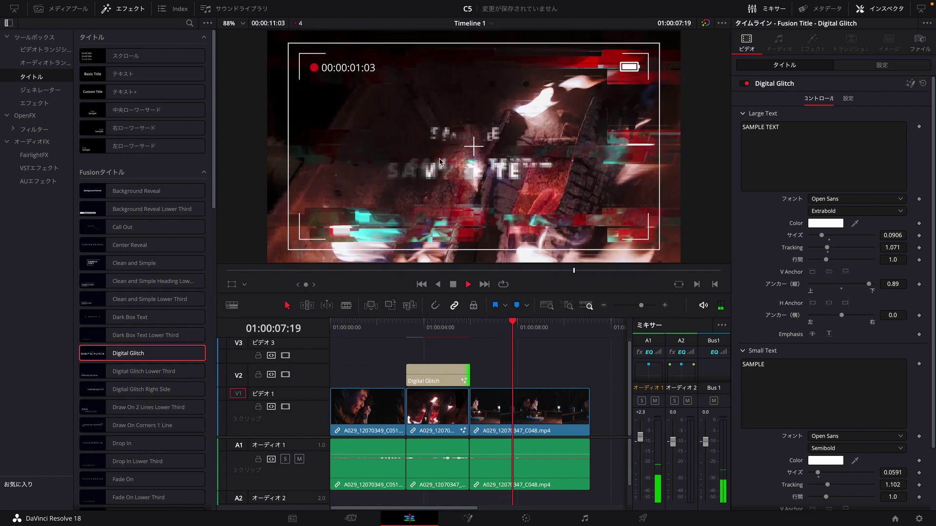
pyautogui.press('space')
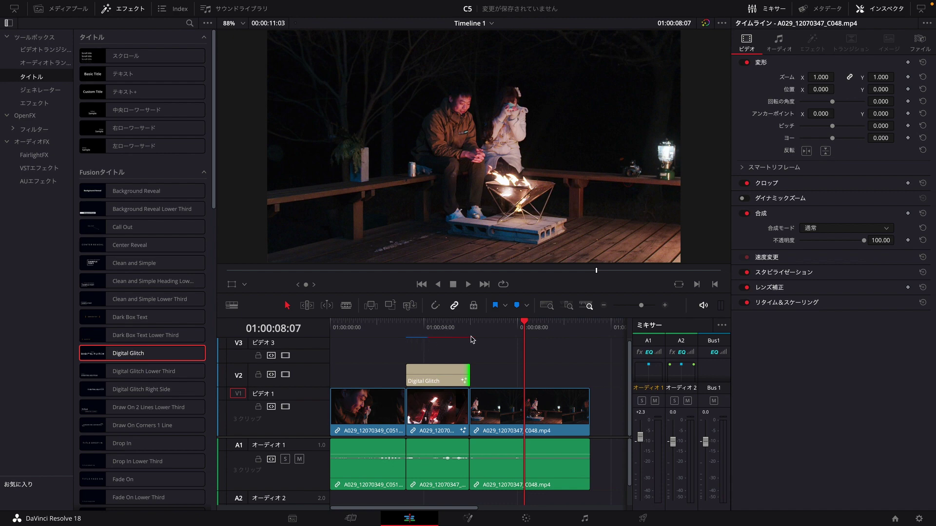
# Replay the title's animation, select the title clip, and park where the text is fully visible
pyautogui.click(409, 330)
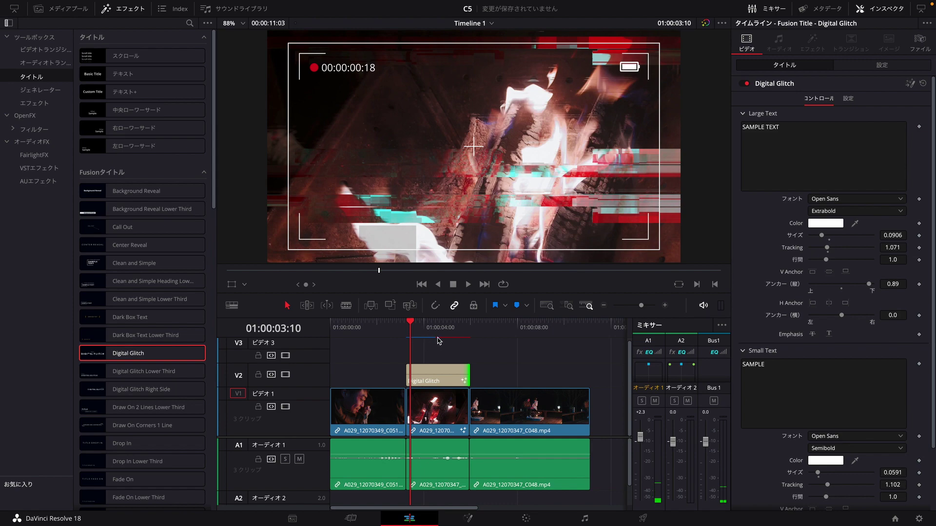
pyautogui.moveTo(412, 326)
pyautogui.mouseDown()
pyautogui.moveTo(447, 325)
pyautogui.moveTo(403, 332)
pyautogui.mouseUp()
pyautogui.press('space')
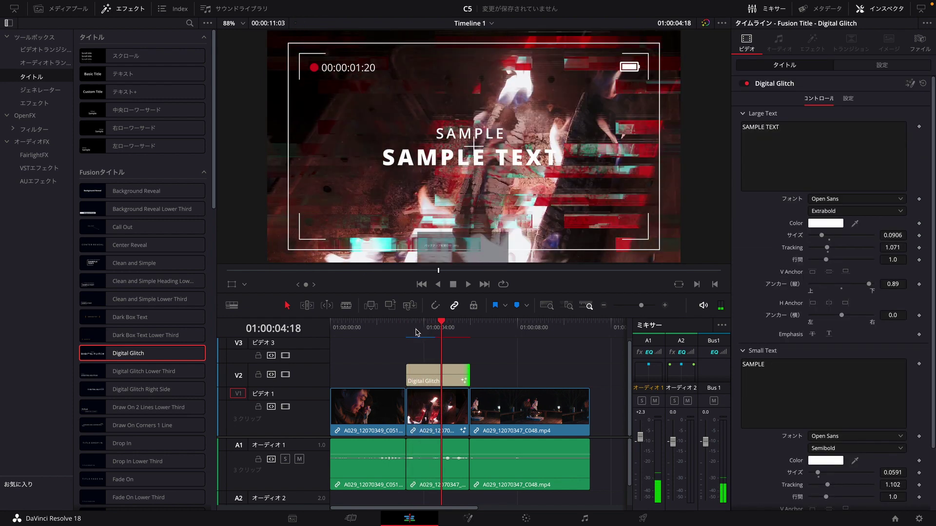
pyautogui.moveTo(408, 332)
pyautogui.mouseDown()
pyautogui.moveTo(464, 329)
pyautogui.moveTo(428, 329)
pyautogui.mouseUp()
pyautogui.click(433, 371)
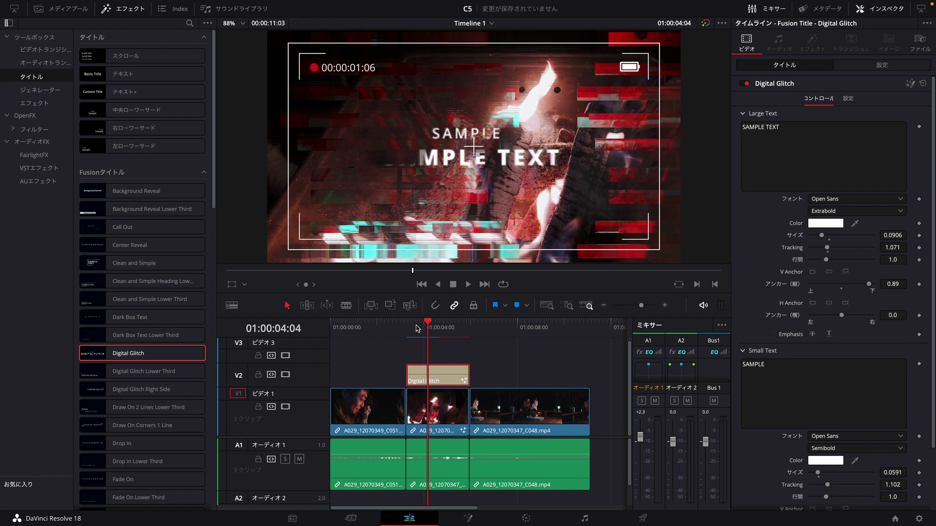
pyautogui.moveTo(420, 326); pyautogui.dragTo(434, 324)
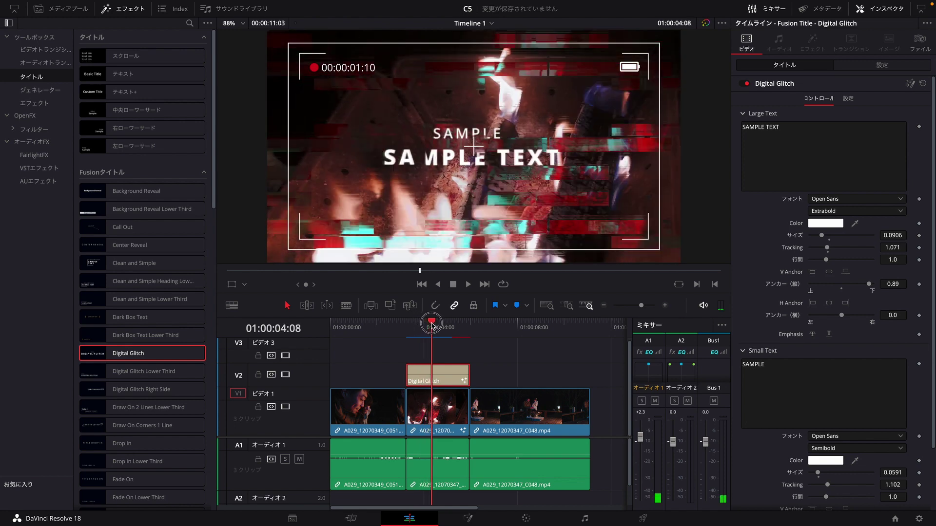
# Replace SAMPLE TEXT in the Large Text box with 'DaVinci Resolveよくばり入門'
pyautogui.click(775, 161)
pyautogui.hotkey('ctrl', 'a')
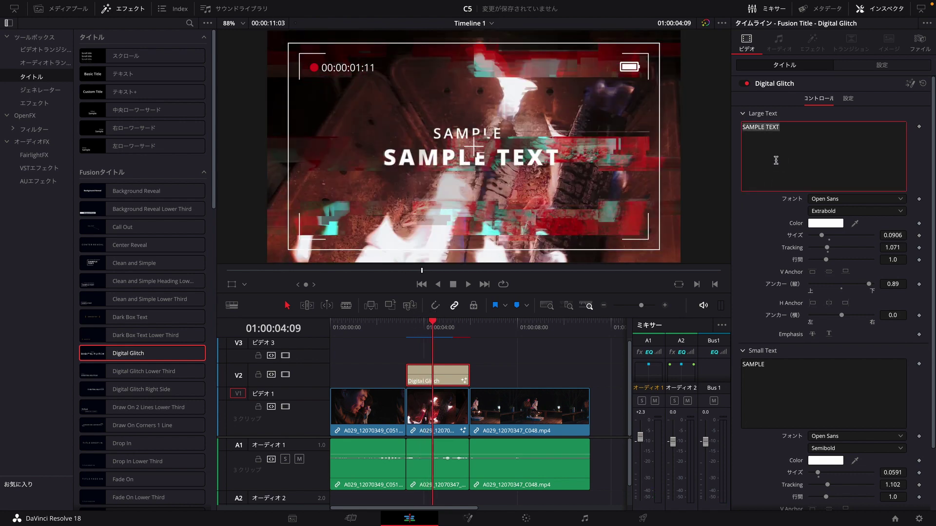
pyautogui.write('DaVinci Re')
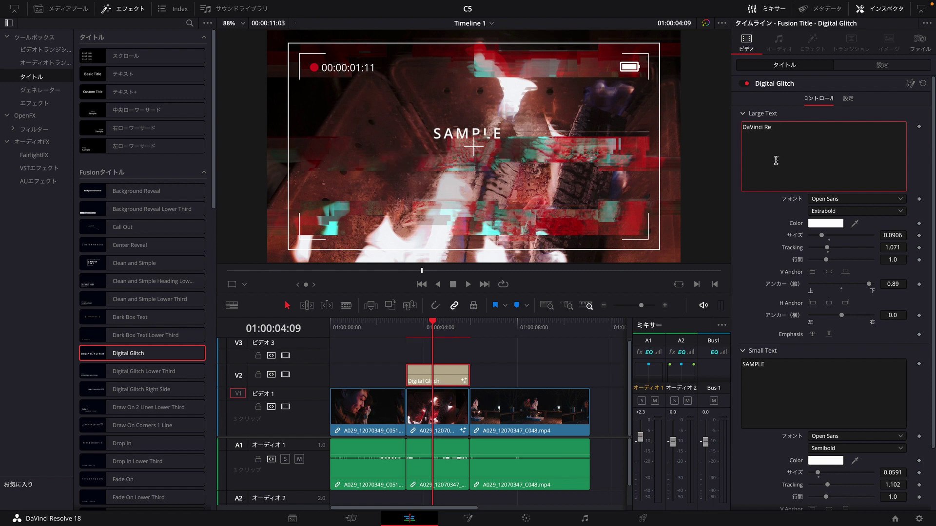
pyautogui.write(' ve')
pyautogui.press('space')
pyautogui.press('Escape')
pyautogui.write('n')
pyautogui.write('mon')
pyautogui.press('space')
pyautogui.press('Return')
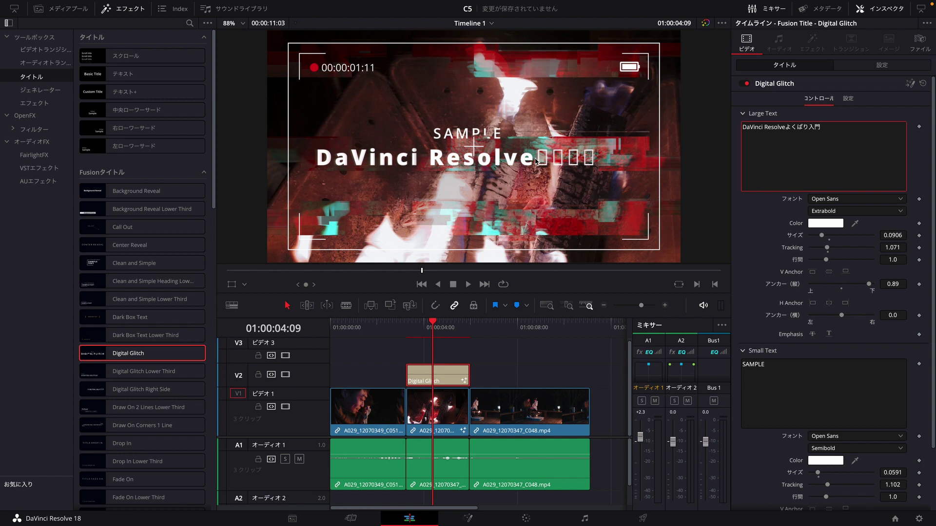
# Set the large title font to ヒラギノ角ゴ Std W8, Tracking 1.035 and Size 0.0448
pyautogui.click(851, 202)
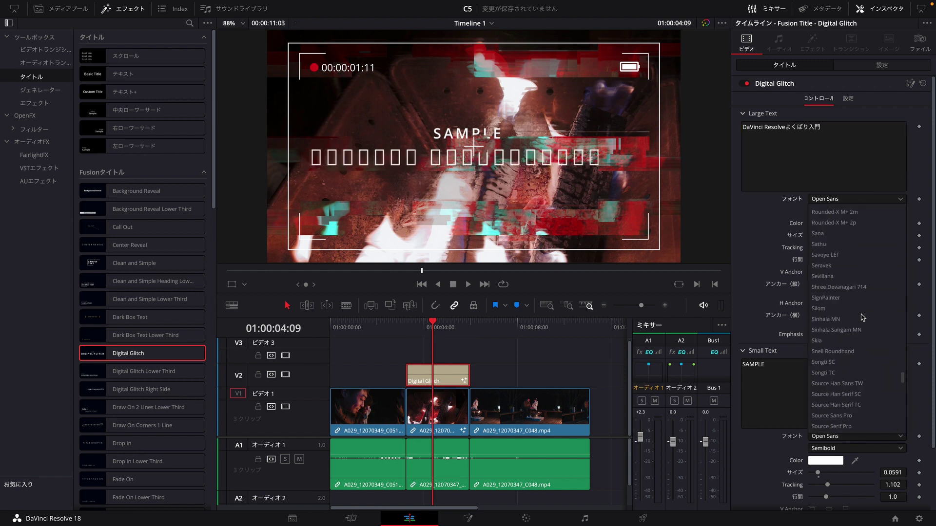
pyautogui.scroll(4, 854, 326)
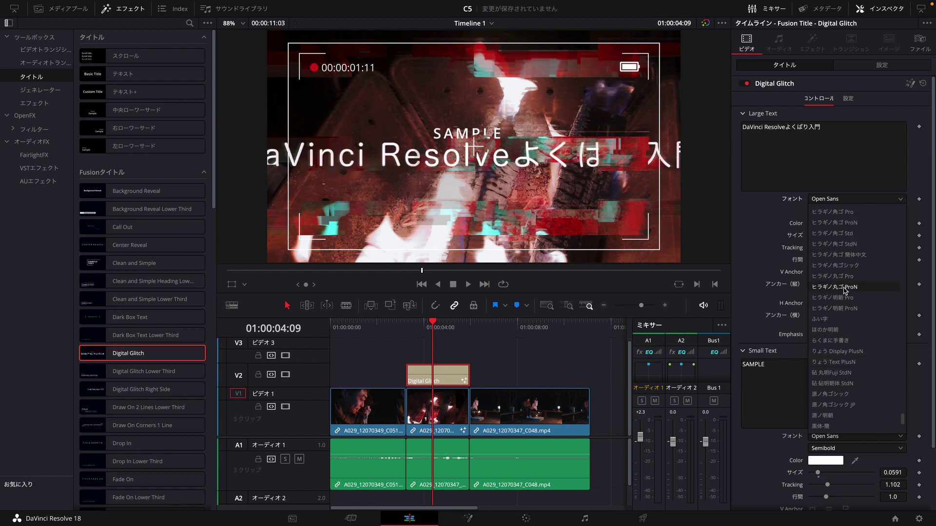
pyautogui.click(850, 234)
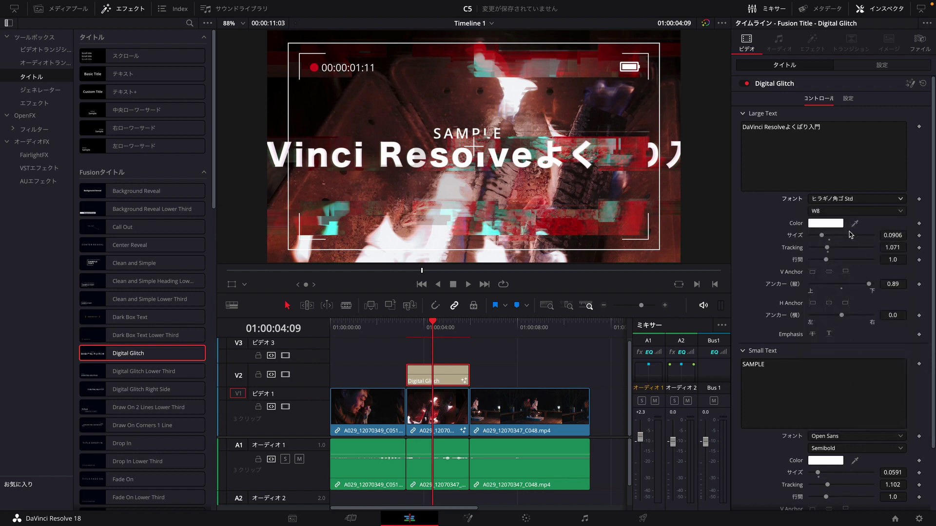
pyautogui.moveTo(887, 238); pyautogui.dragTo(824, 238)
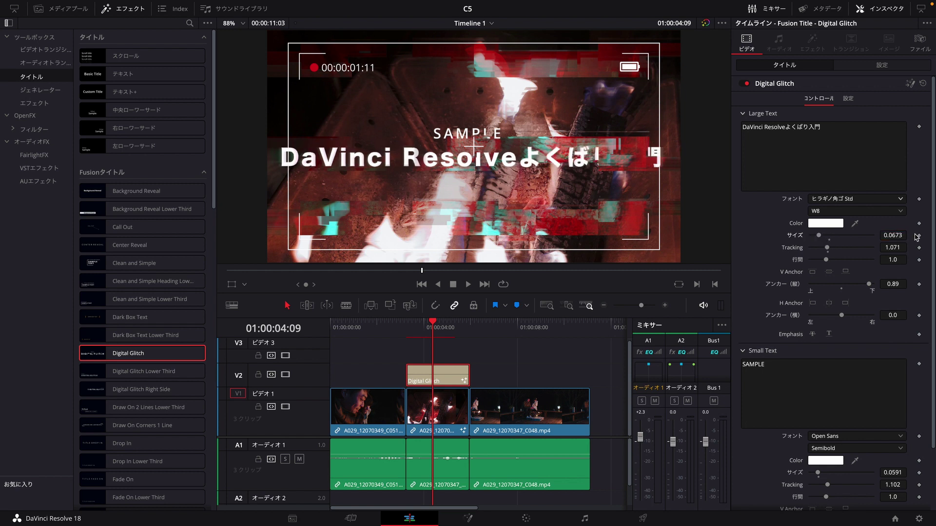
pyautogui.moveTo(886, 247); pyautogui.dragTo(796, 239)
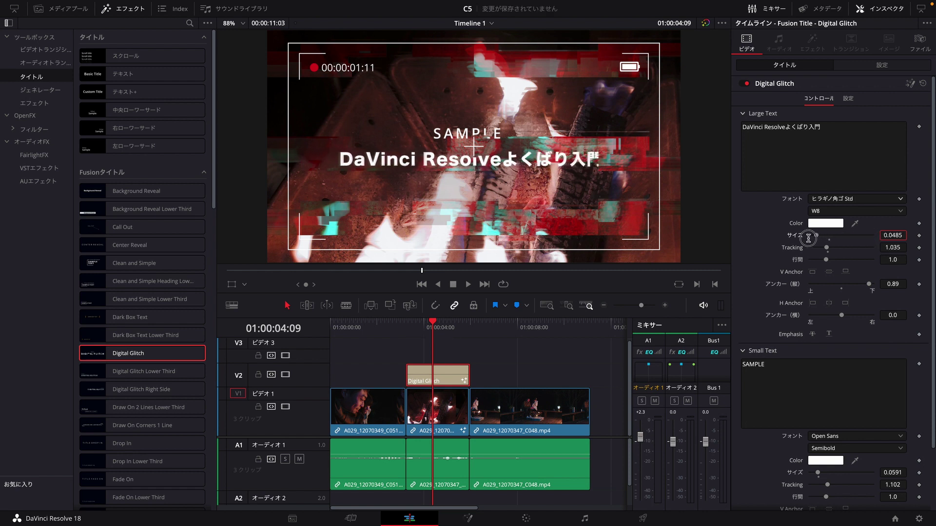
pyautogui.moveTo(796, 239); pyautogui.dragTo(791, 238)
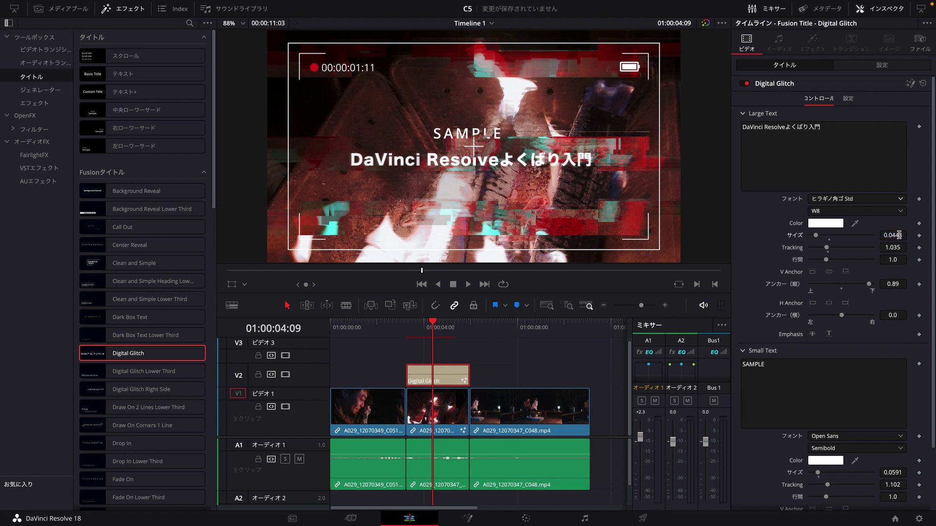
# Replace the SAMPLE subtitle with 'とてもおすすめ' in ヒラギノ角ゴ ProN W3
pyautogui.doubleClick(765, 370)
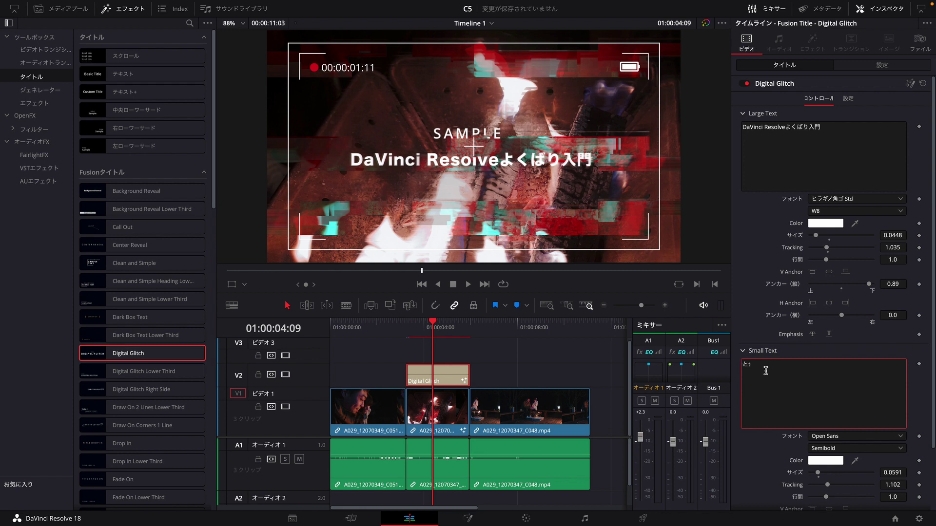
pyautogui.write('とてもおすすめ')
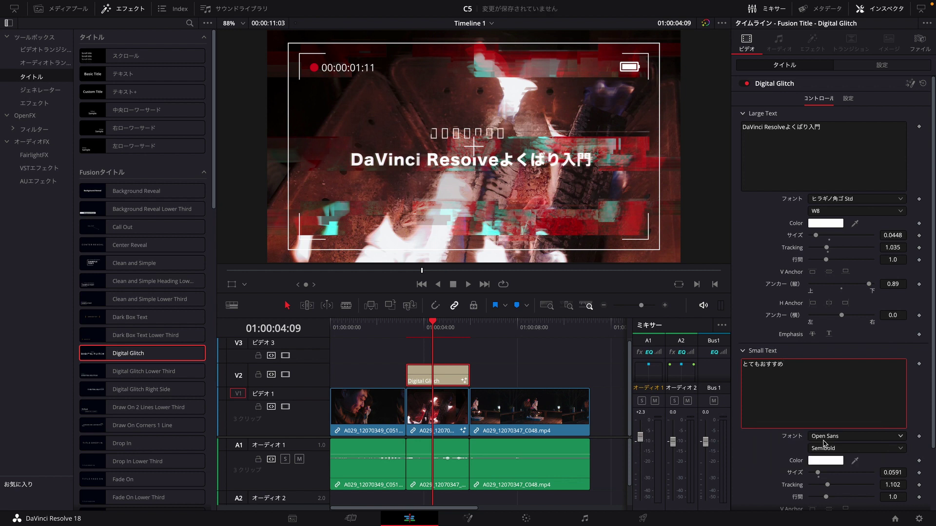
pyautogui.click(825, 437)
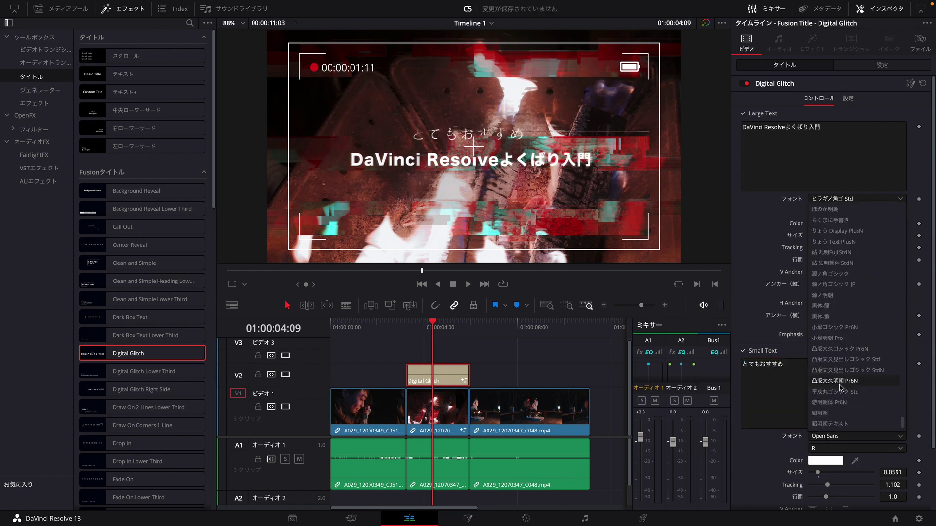
pyautogui.scroll(4, 836, 292)
pyautogui.scroll(1, 836, 280)
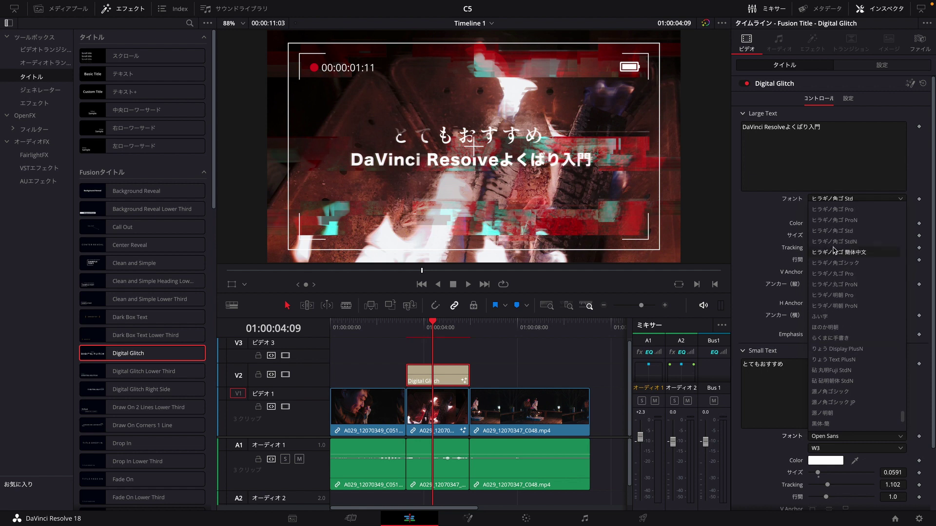
pyautogui.click(833, 221)
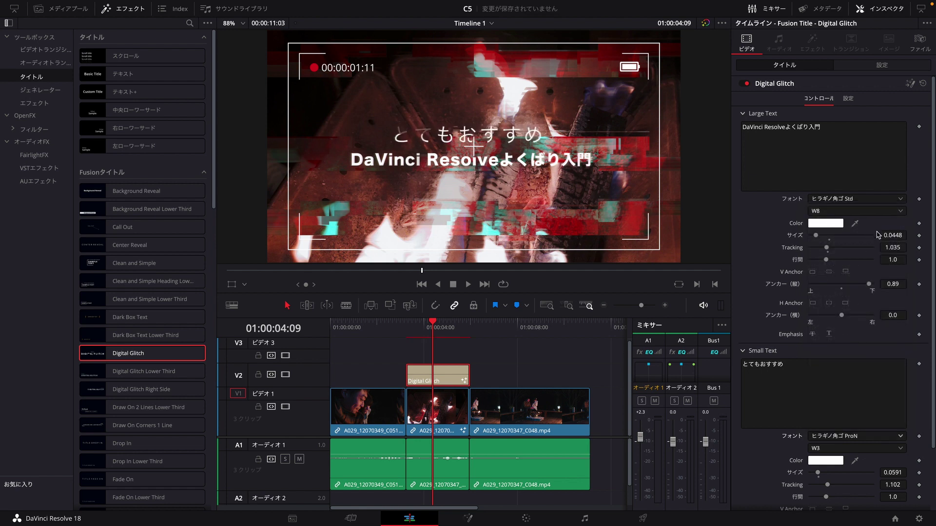
# Set the subtitle to size 0.0396, weight W6 and tracking 1.017
pyautogui.moveTo(877, 235); pyautogui.dragTo(894, 236)
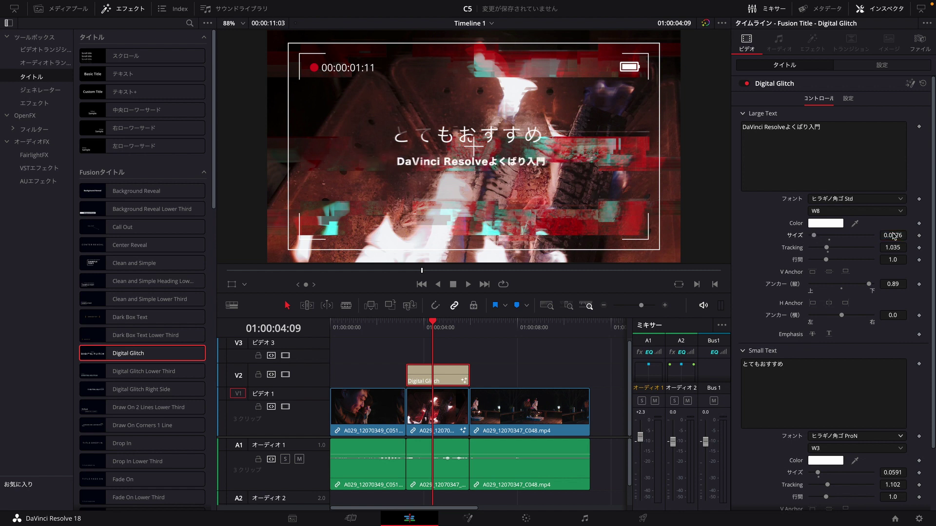
pyautogui.hotkey('ctrl', 'z')
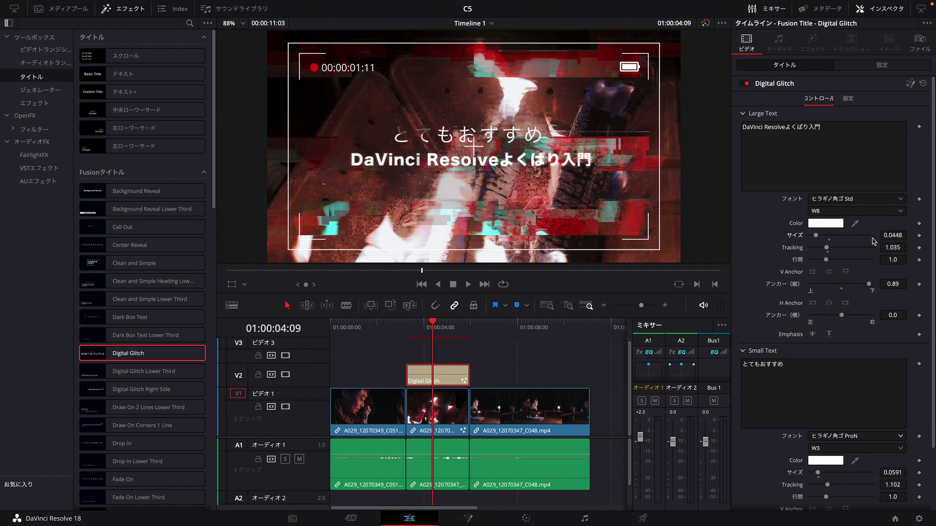
pyautogui.scroll(-2, 803, 315)
pyautogui.scroll(-2, 838, 390)
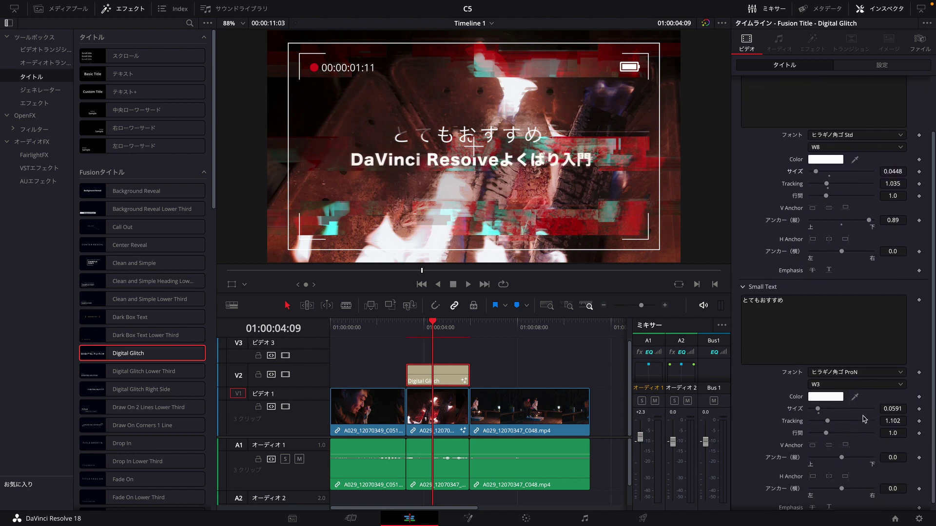
pyautogui.moveTo(886, 408); pyautogui.dragTo(832, 407)
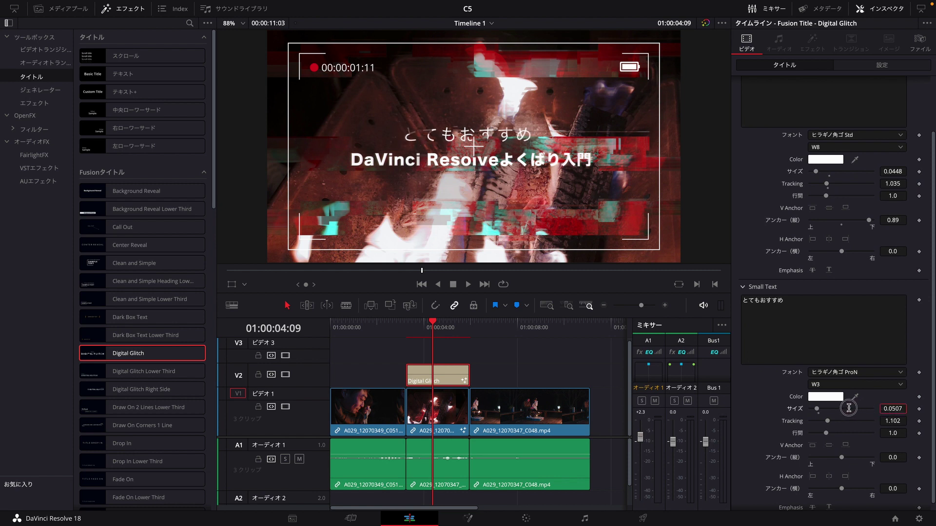
pyautogui.moveTo(833, 406); pyautogui.dragTo(824, 408)
pyautogui.click(892, 383)
pyautogui.click(858, 414)
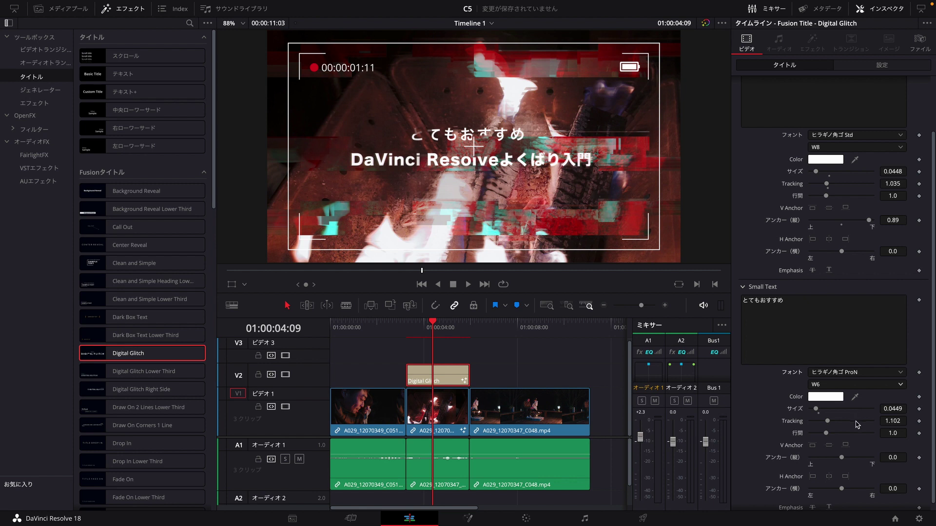
pyautogui.moveTo(887, 421); pyautogui.dragTo(841, 423)
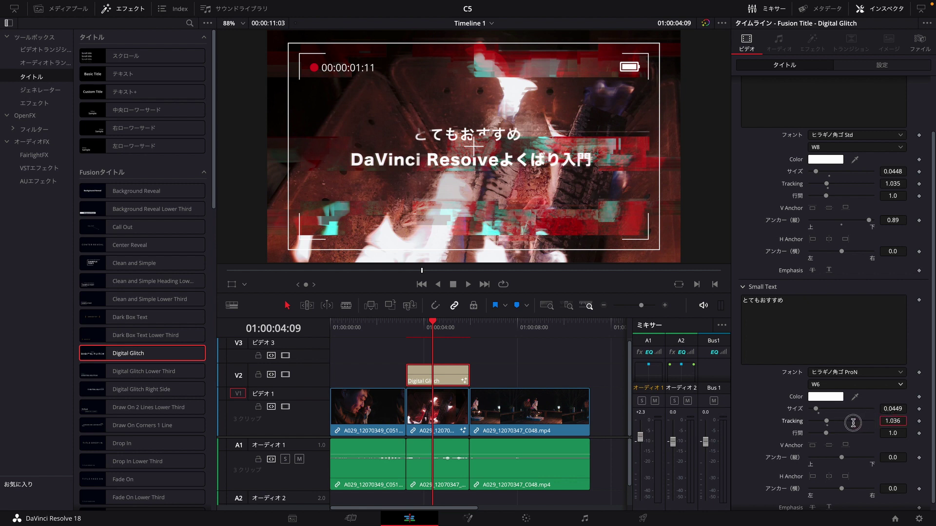
pyautogui.moveTo(892, 409); pyautogui.dragTo(867, 409)
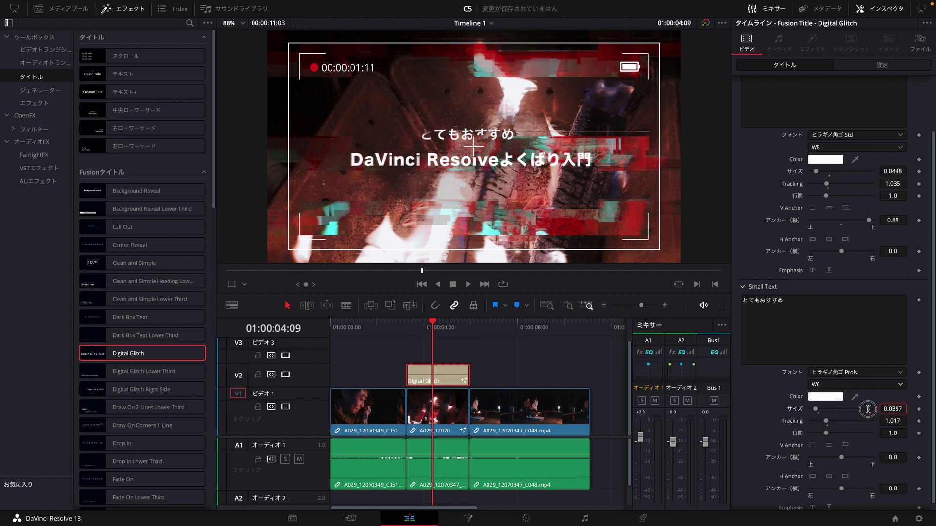
# Save, then reduce the subtitle line spacing to 0.977 and the title's 行間 to 0.981
pyautogui.hotkey('ctrl', 's')
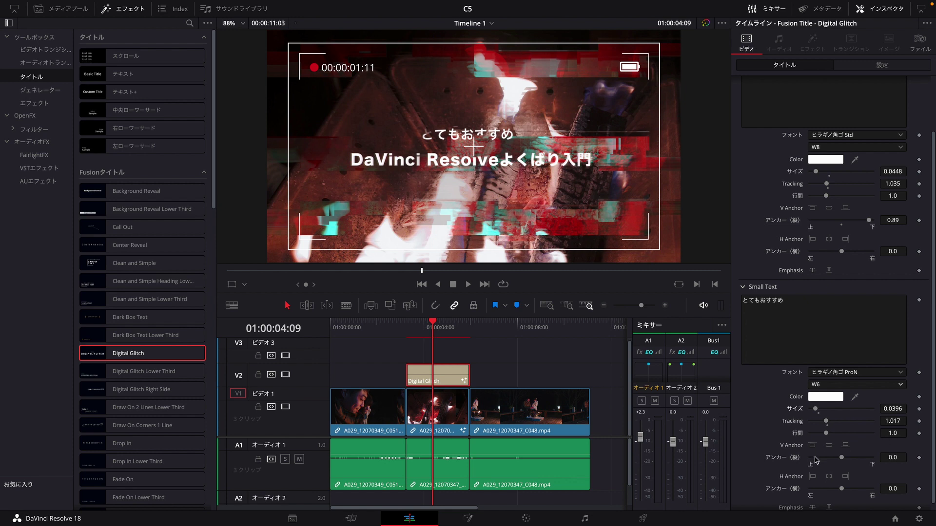
pyautogui.moveTo(893, 432)
pyautogui.mouseDown()
pyautogui.moveTo(863, 432)
pyautogui.moveTo(882, 432)
pyautogui.mouseUp()
pyautogui.moveTo(890, 196)
pyautogui.mouseDown()
pyautogui.moveTo(873, 197)
pyautogui.moveTo(883, 197)
pyautogui.mouseUp()
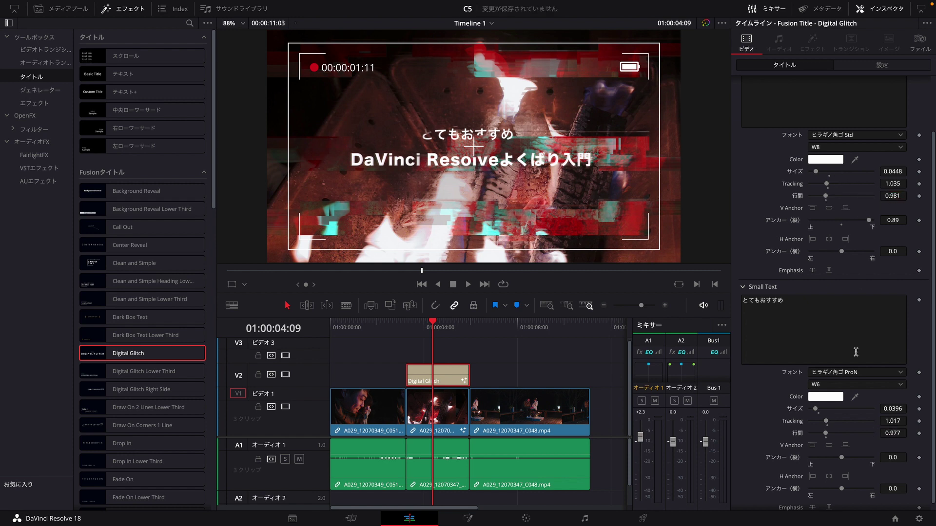
pyautogui.scroll(-1, 847, 433)
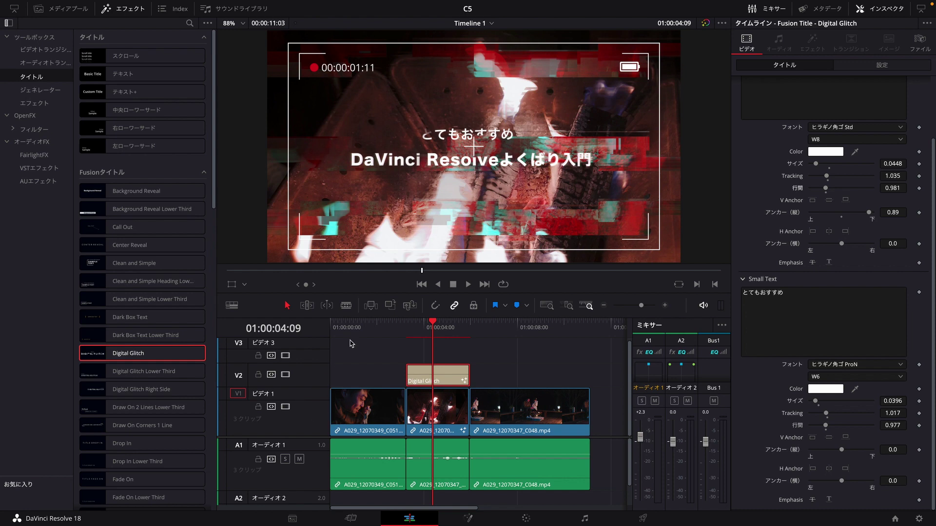
pyautogui.moveTo(431, 328); pyautogui.dragTo(426, 328)
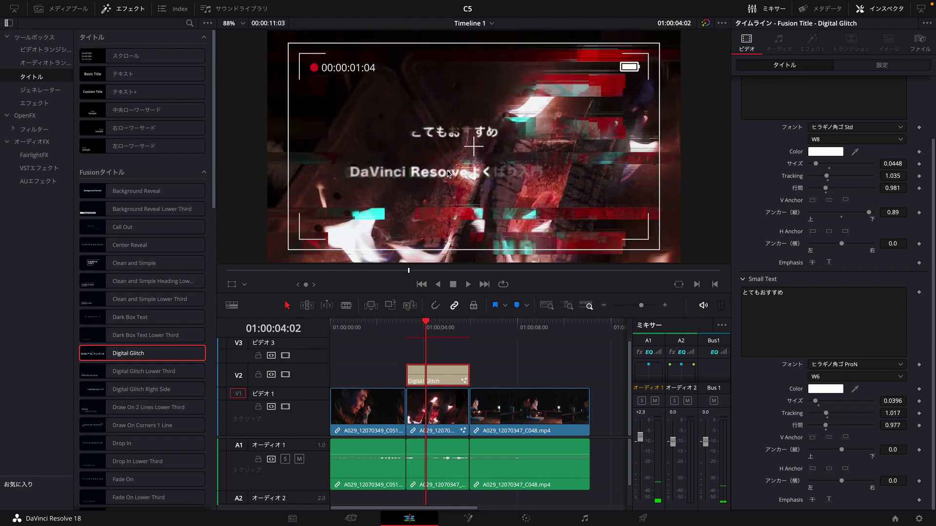
# In the title's 設定 transform settings, try lower Position Y values, then reset it to 0
pyautogui.moveTo(429, 327); pyautogui.dragTo(449, 326)
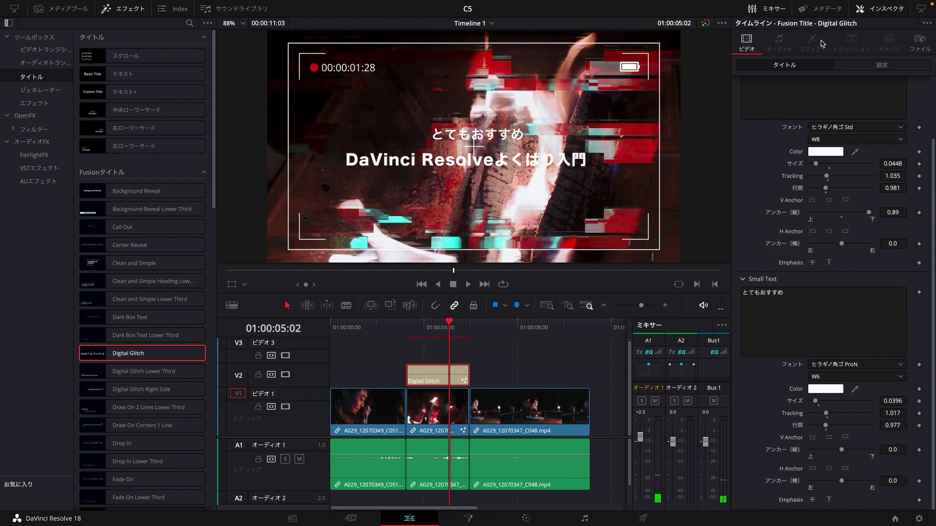
pyautogui.click(874, 65)
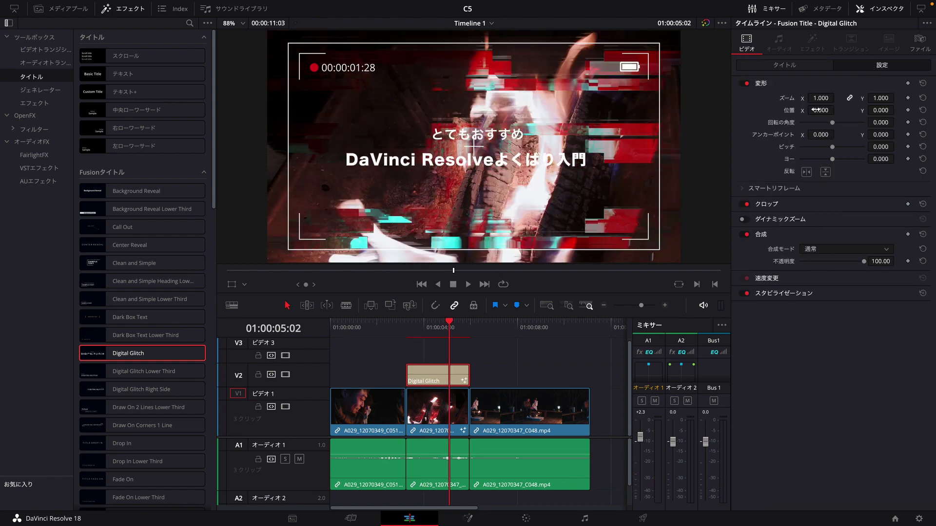
pyautogui.moveTo(871, 110); pyautogui.dragTo(835, 114)
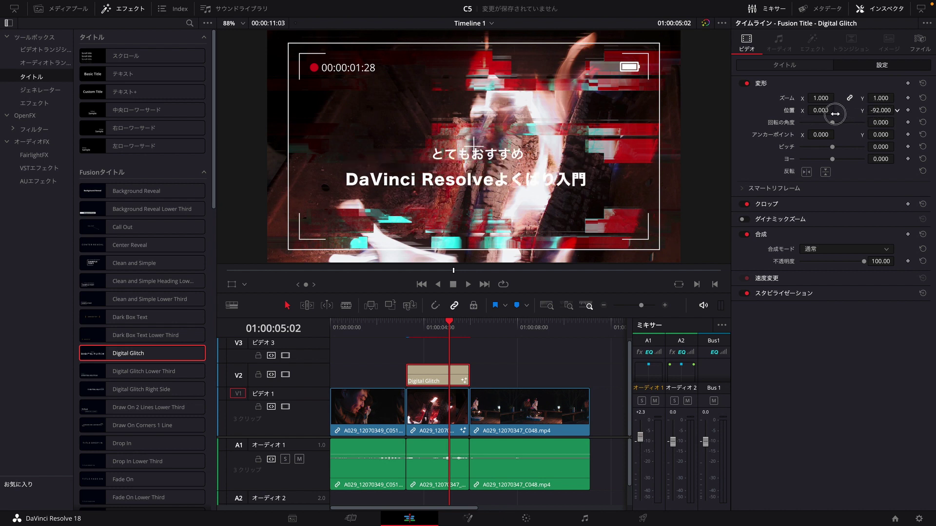
pyautogui.moveTo(863, 110); pyautogui.dragTo(880, 110)
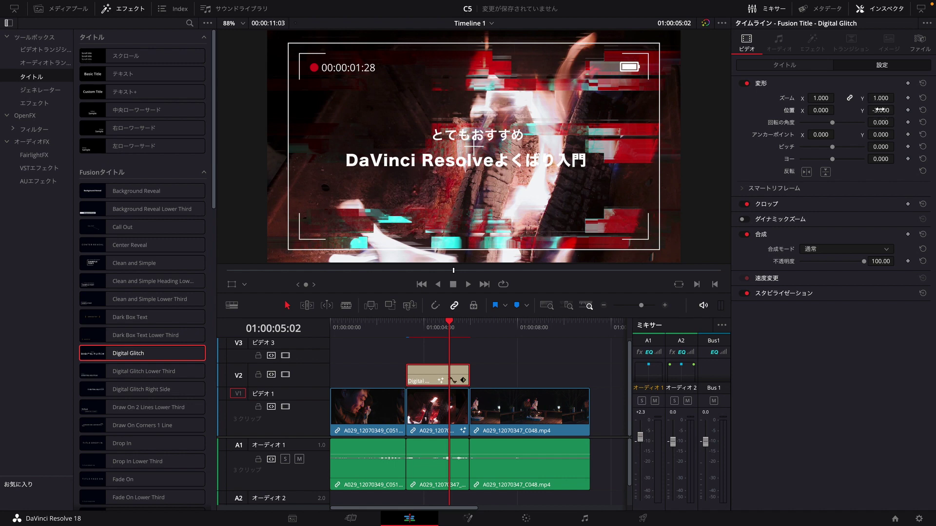
pyautogui.click(922, 110)
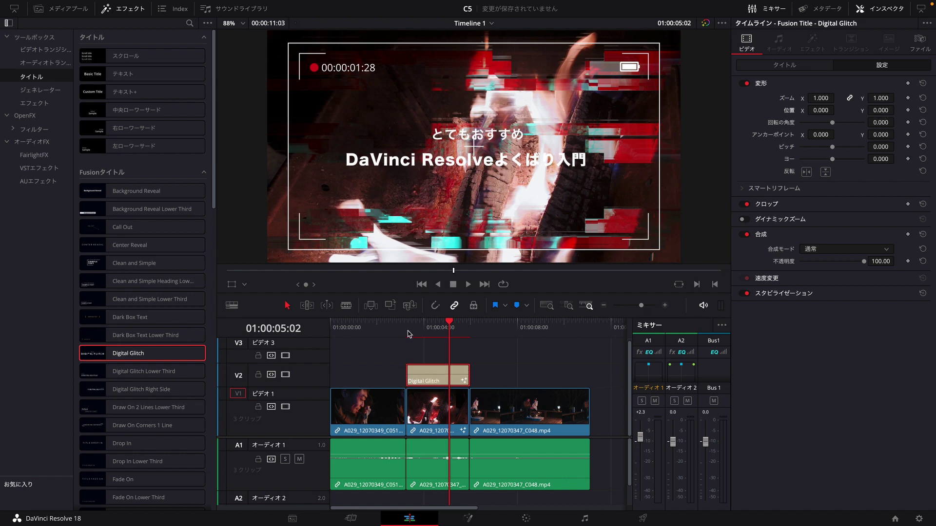
pyautogui.moveTo(409, 335); pyautogui.dragTo(411, 331)
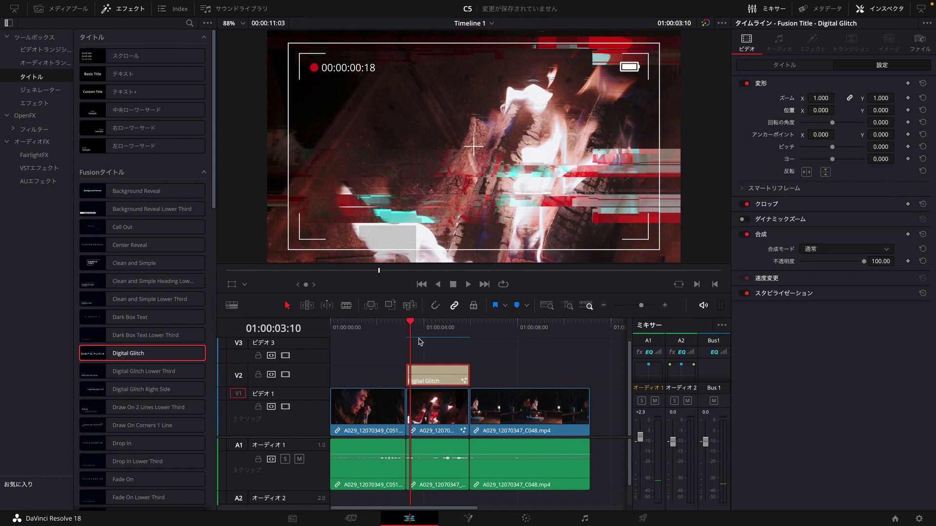
pyautogui.moveTo(417, 329)
pyautogui.mouseDown()
pyautogui.moveTo(451, 328)
pyautogui.moveTo(397, 340)
pyautogui.moveTo(482, 328)
pyautogui.mouseUp()
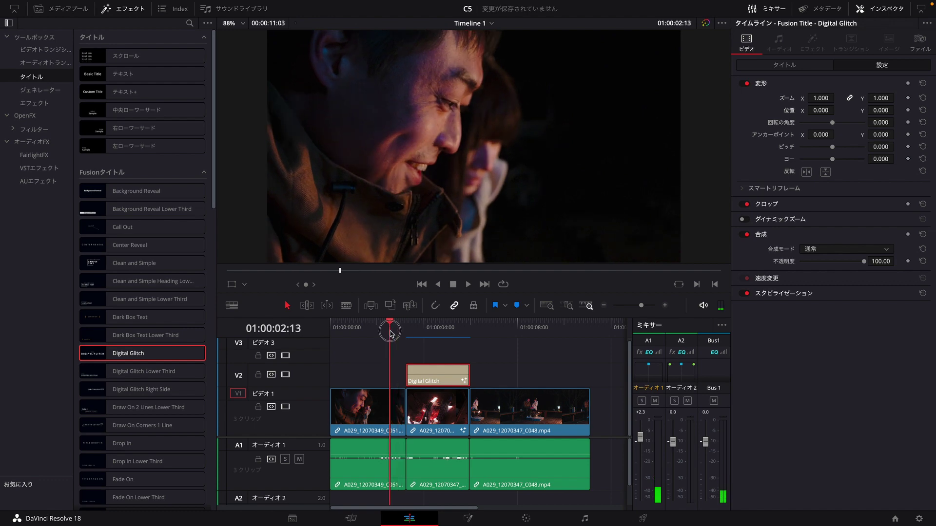
pyautogui.moveTo(483, 328); pyautogui.dragTo(481, 328)
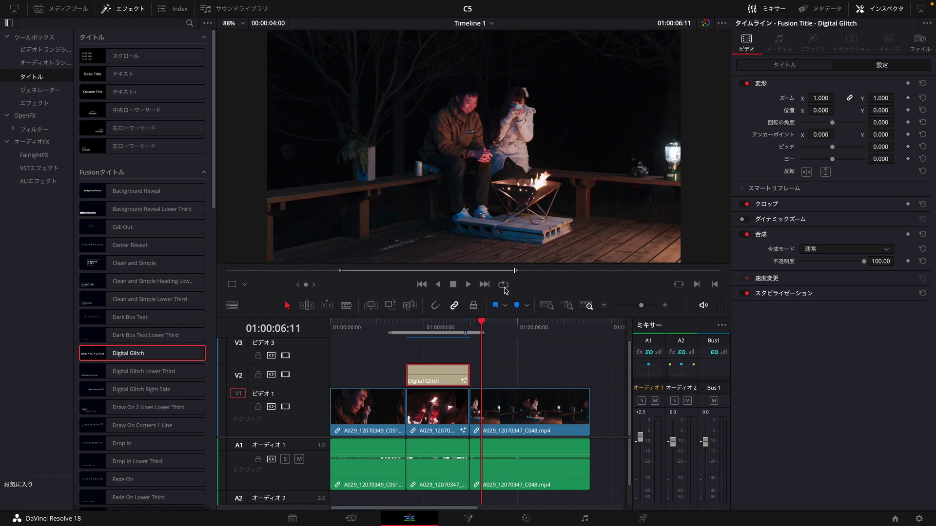
pyautogui.click(401, 331)
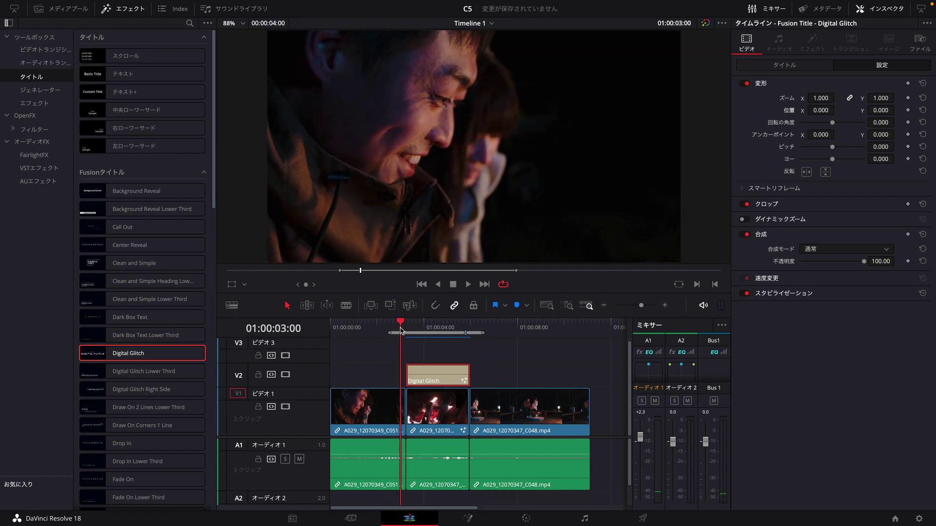
pyautogui.hotkey('ctrl', 'f')
pyautogui.press('space')
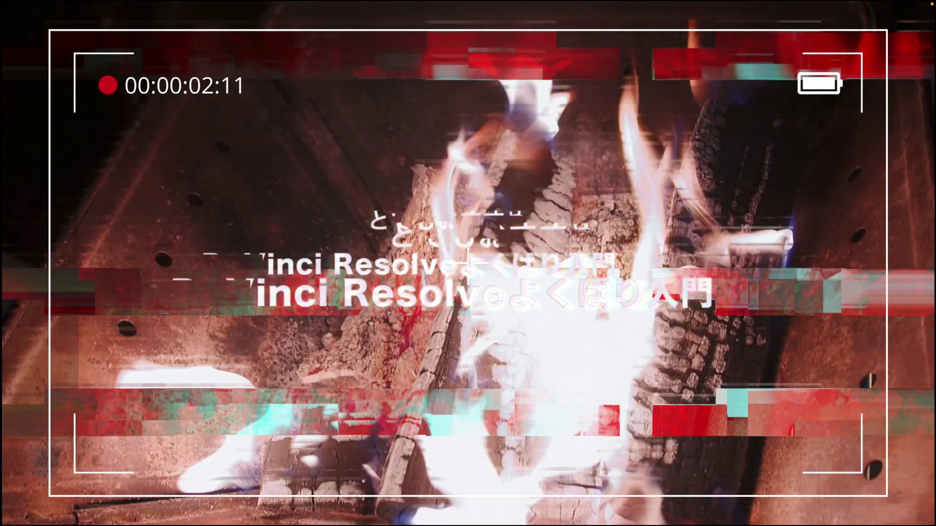
pyautogui.press('Escape')
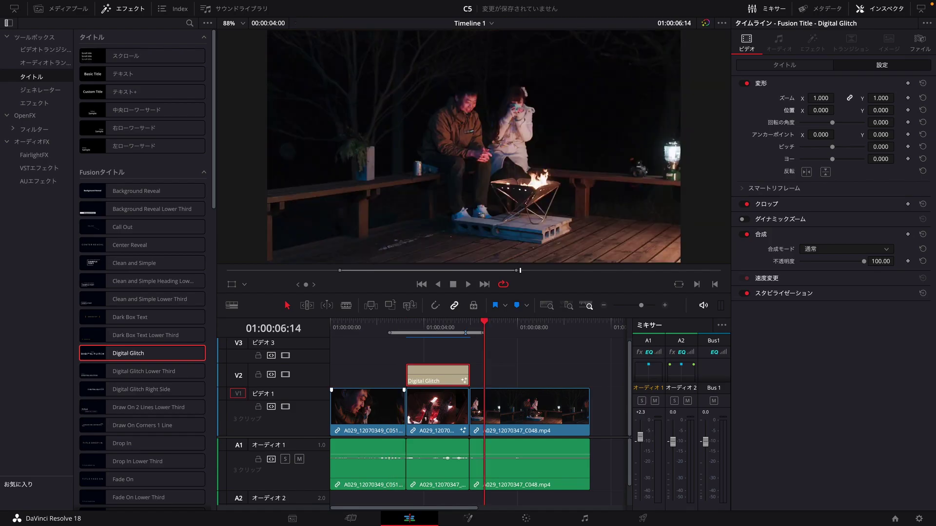
pyautogui.click(426, 330)
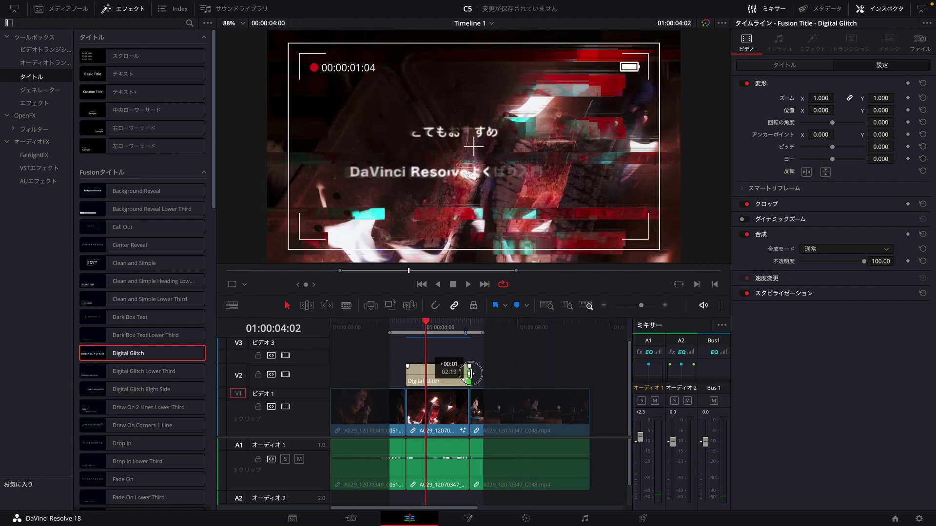
# Lengthen the V2 Digital Glitch clip, then trim it back to end with the middle campfire clip
pyautogui.moveTo(467, 378); pyautogui.dragTo(518, 378)
pyautogui.moveTo(432, 330); pyautogui.dragTo(452, 327)
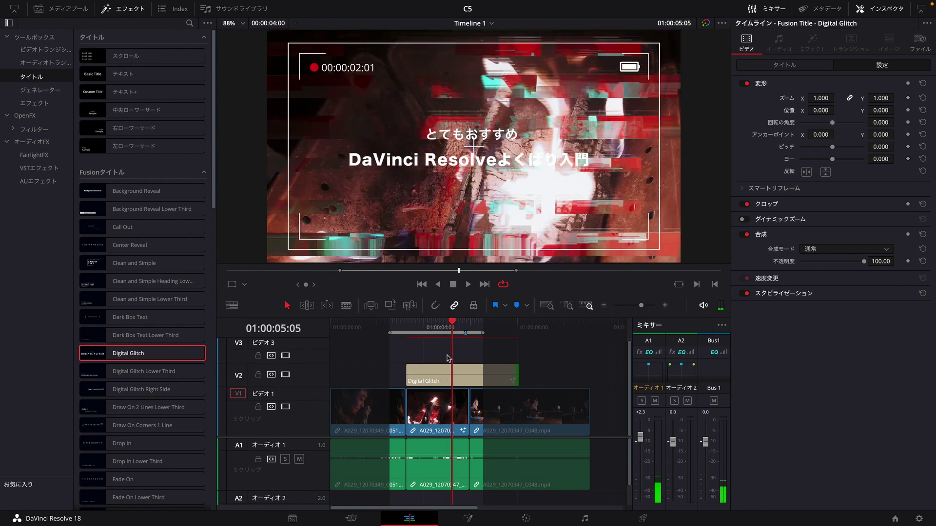
pyautogui.click(463, 373)
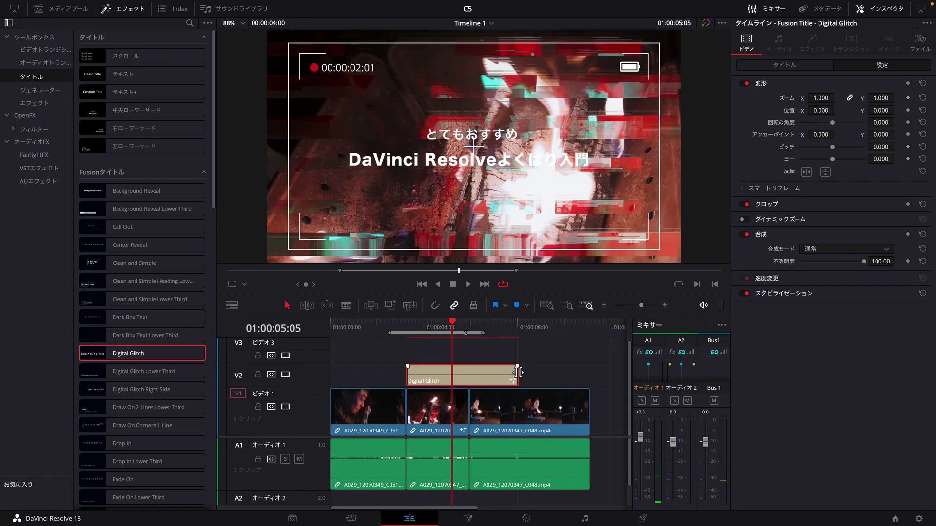
pyautogui.moveTo(517, 373); pyautogui.dragTo(419, 370)
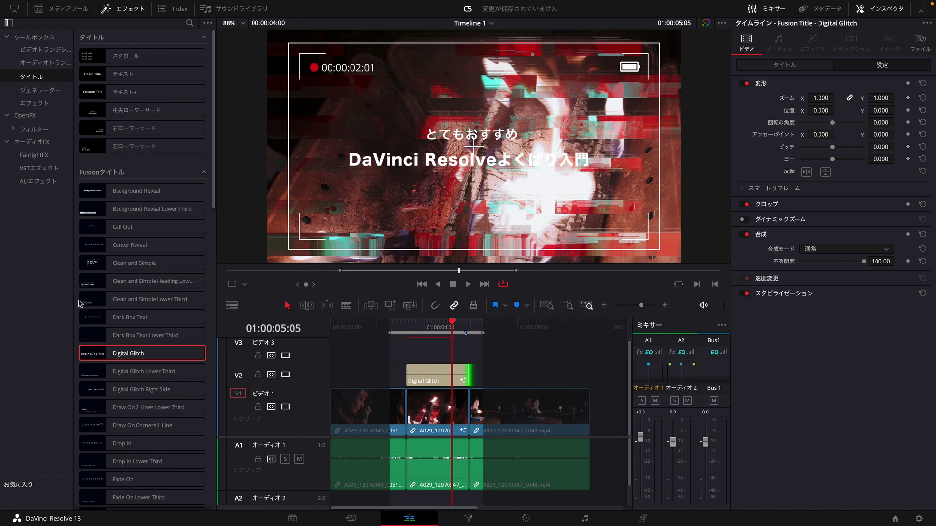
# Save the project
pyautogui.hotkey('ctrl', 's')
pyautogui.click(469, 370)
pyautogui.hotkey('ctrl', 's')
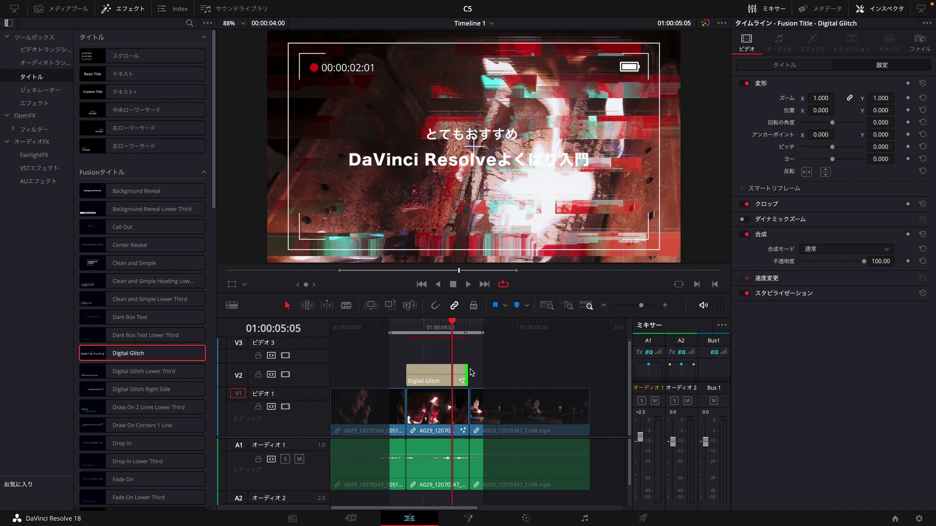